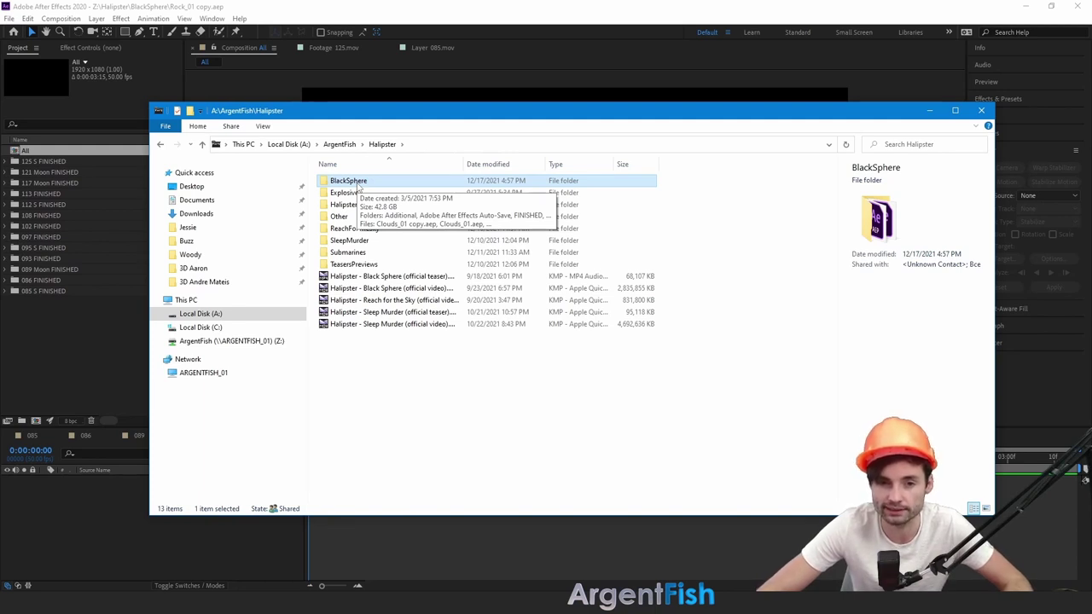
- Browse the BlackSphere project files, looking through the clips in video_prores422 and opening its video_rock folder
double_click(358, 186)
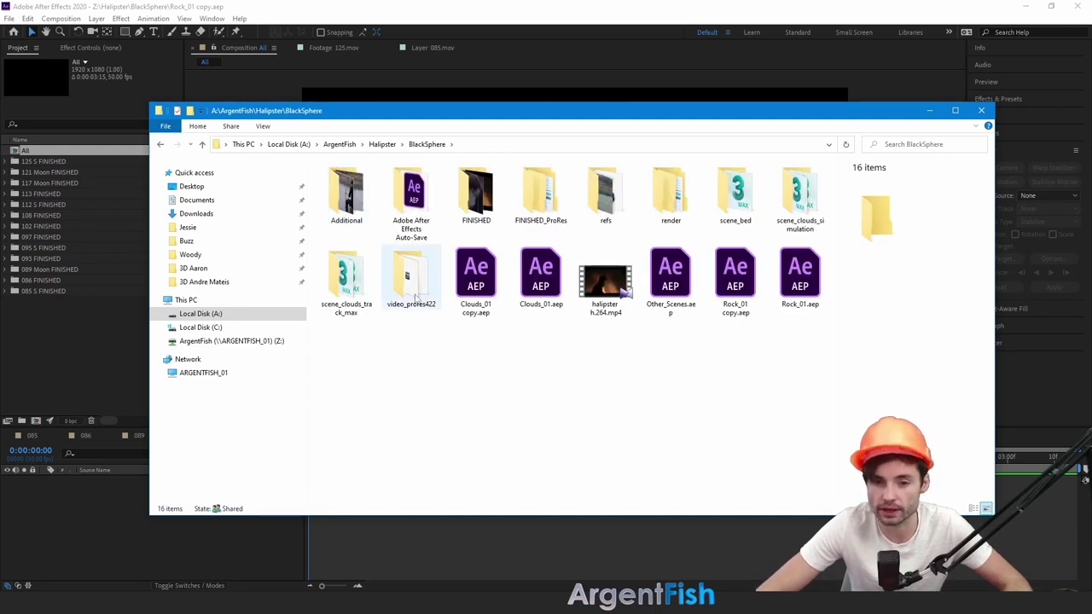
click(420, 299)
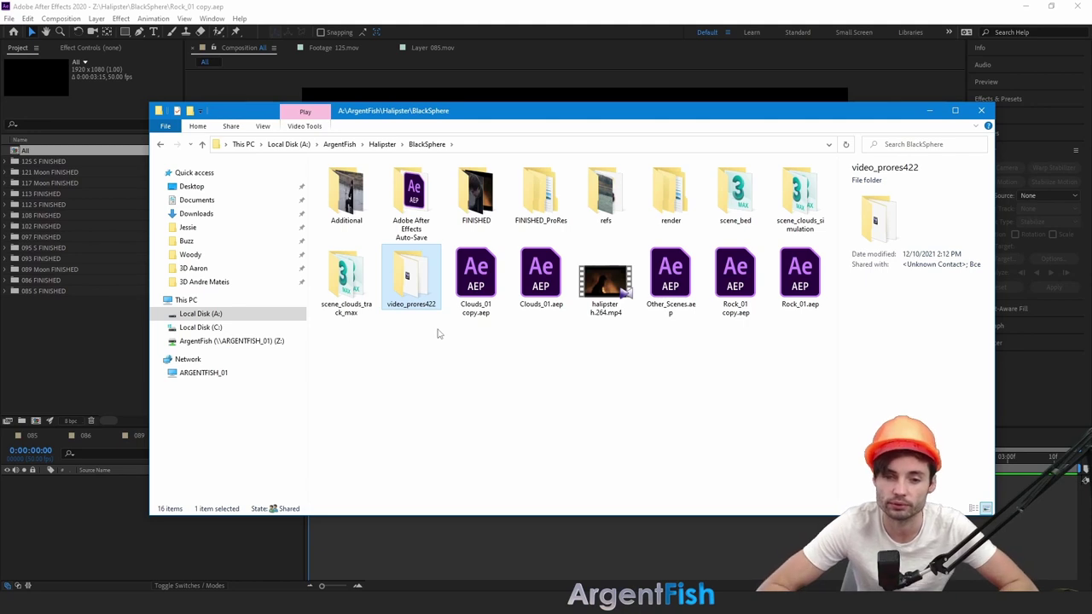
double_click(418, 294)
scroll(588, 362, down, 7)
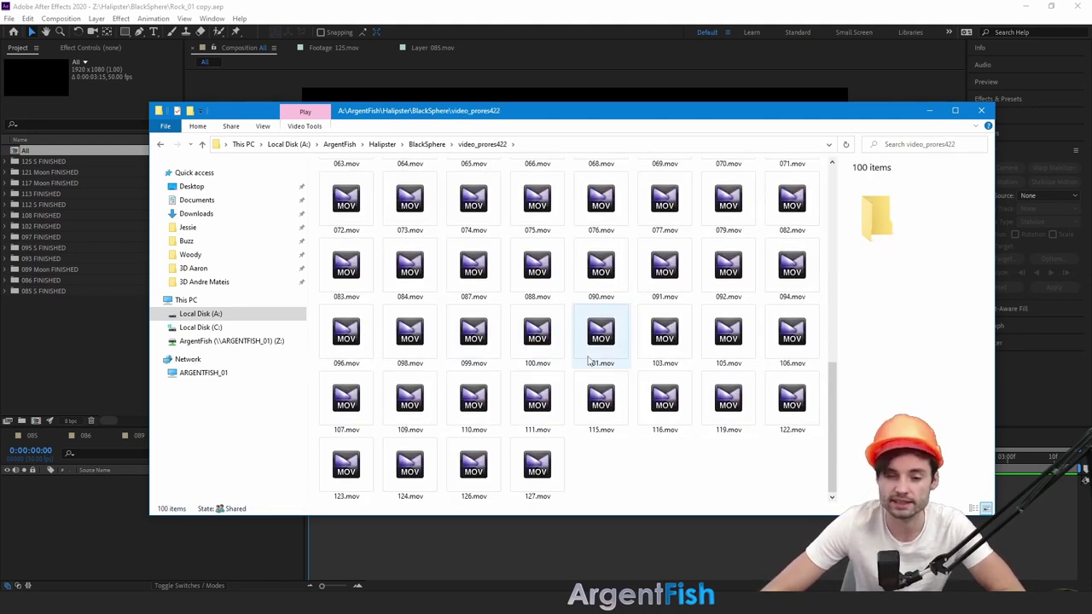
scroll(618, 375, up, 10)
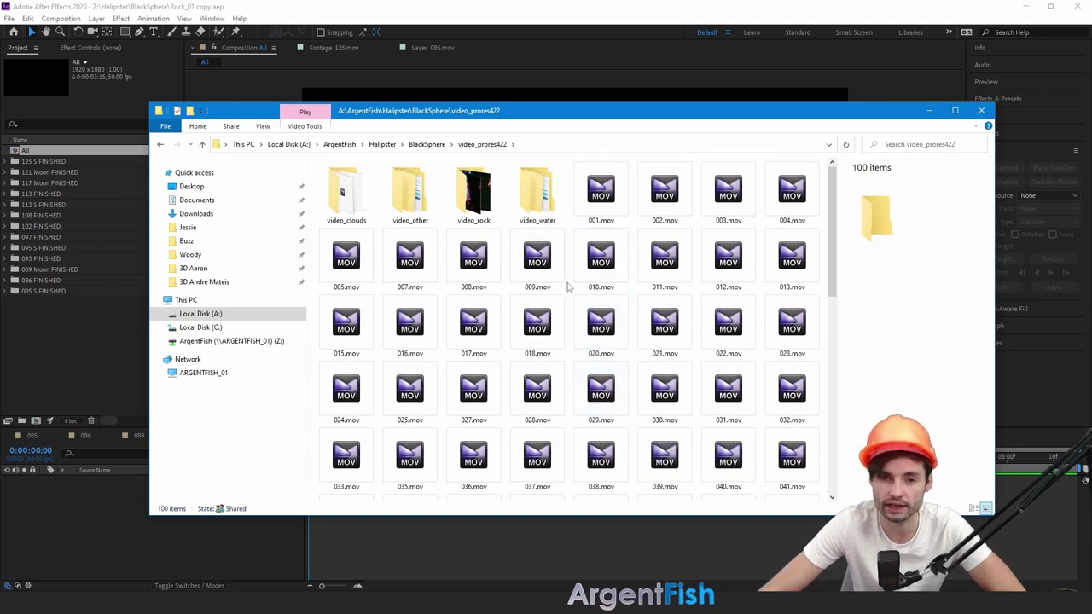
double_click(484, 210)
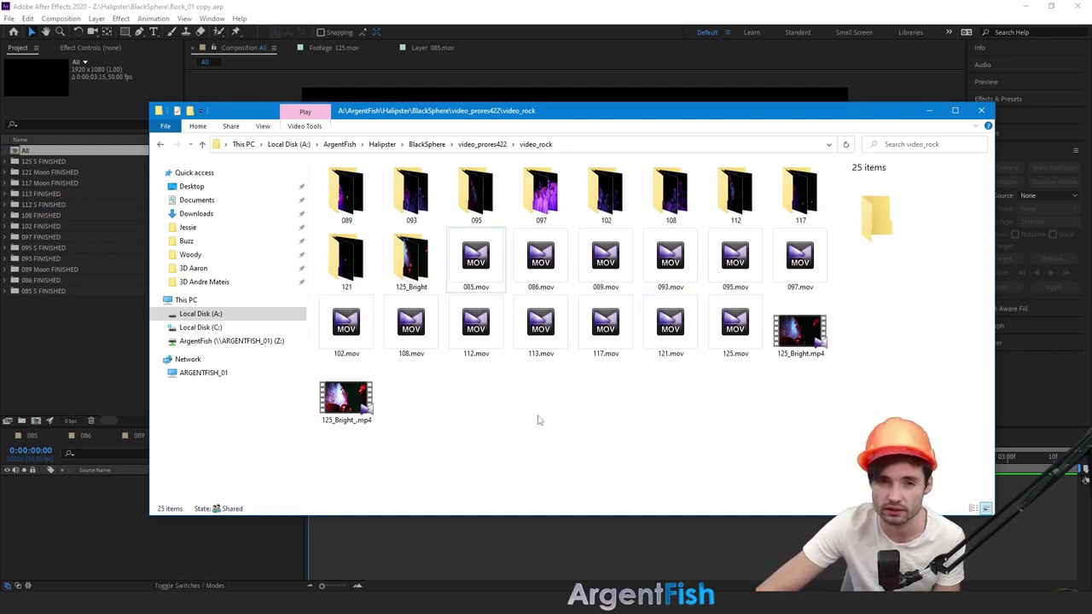
- Check the details of 113.mov and the JPG frame sequence in folder 093, returning to video_rock
click(535, 327)
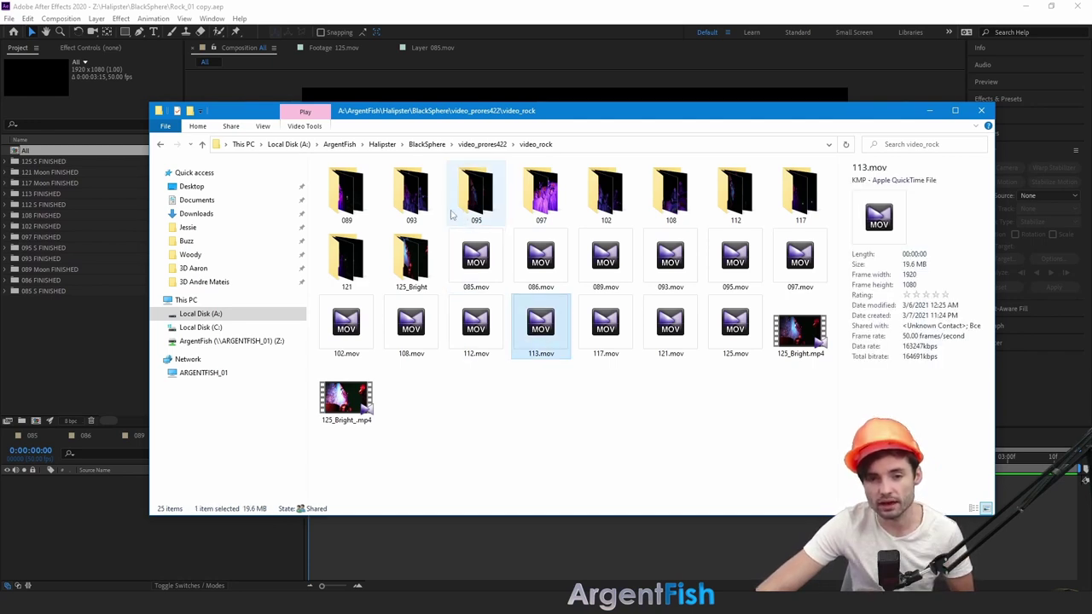
double_click(416, 202)
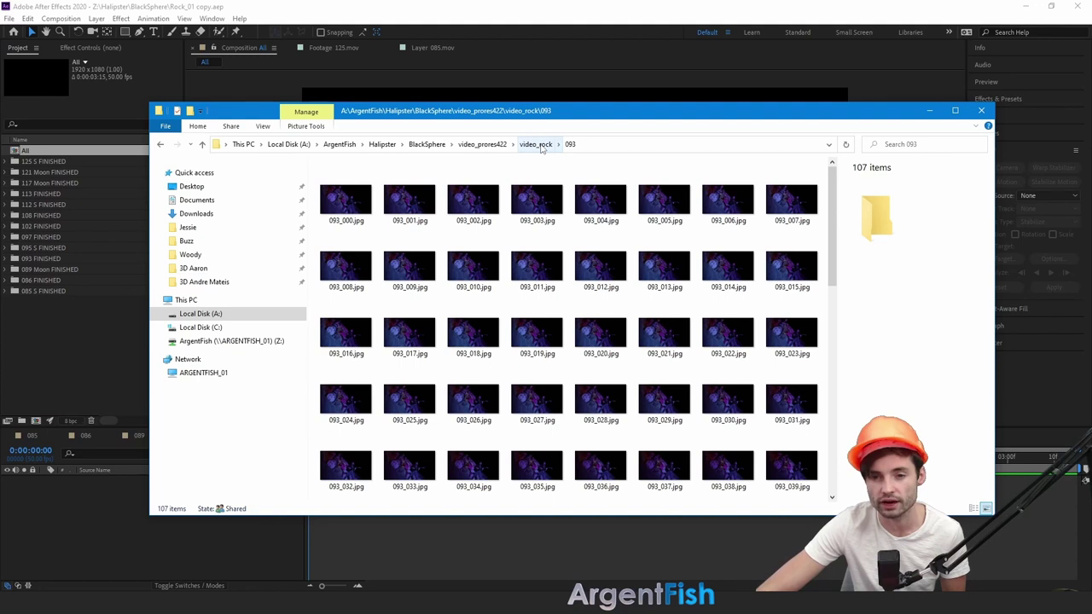
click(536, 144)
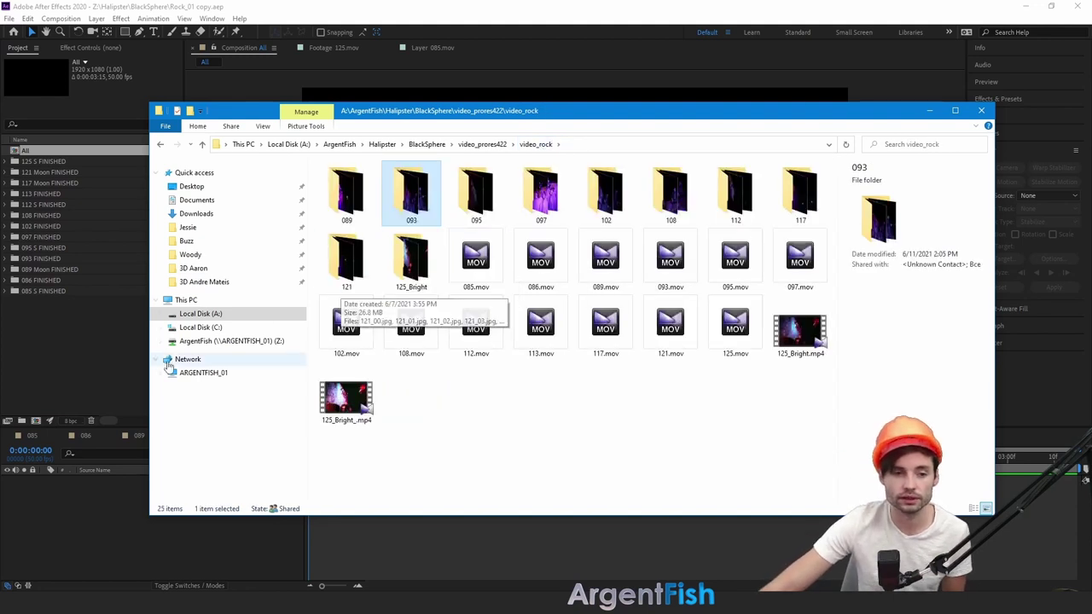
- Switch to After Effects, enlarge the timeline area of composition 089 and select its bottommost 089.mov layer
click(15, 339)
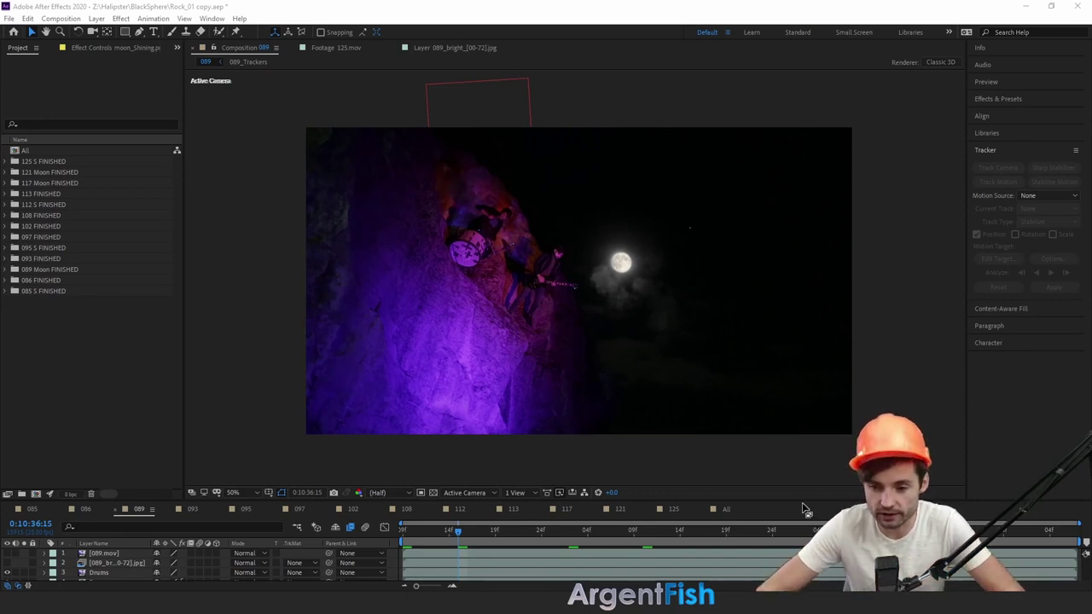
drag(799, 500, 773, 245)
scroll(239, 426, down, 10)
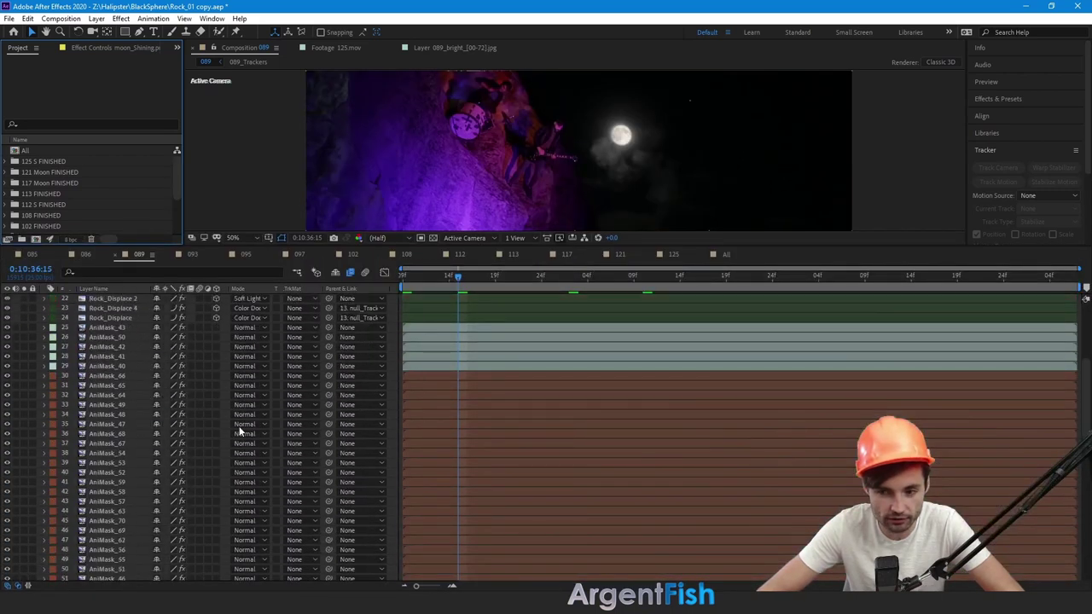
scroll(238, 427, down, 9)
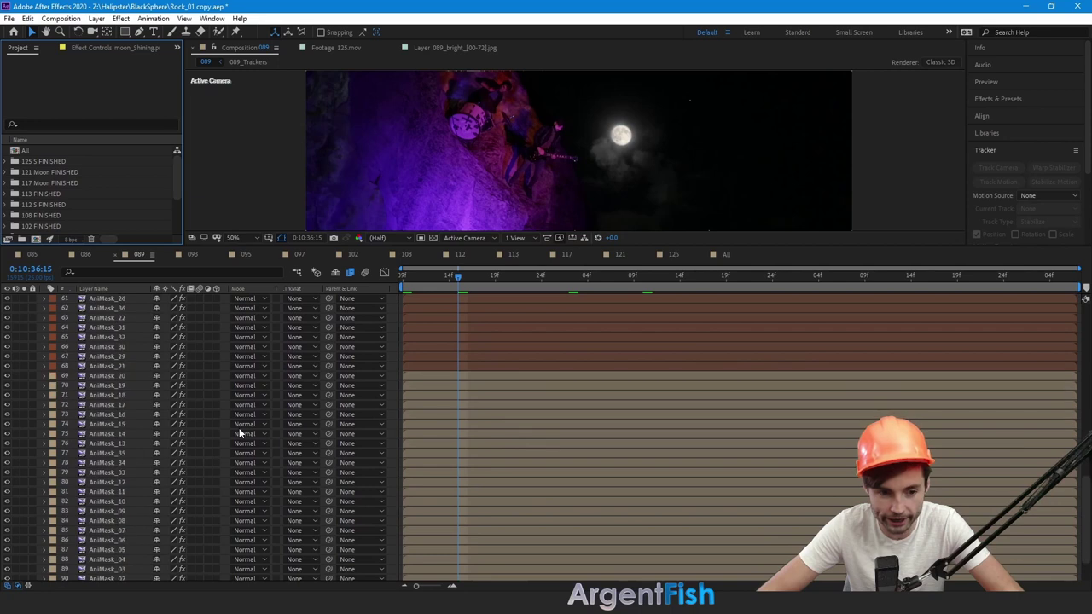
click(101, 576)
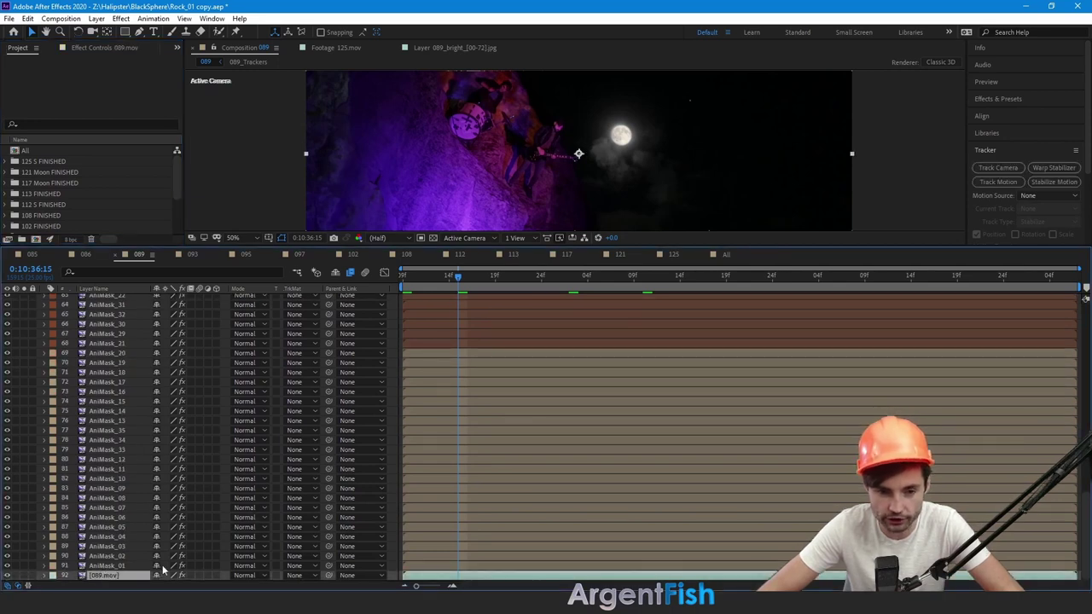
- Examine the mask outlines of layers AniMask_29, AniMask_20 and AniMask_19 up close around the drummer
click(119, 333)
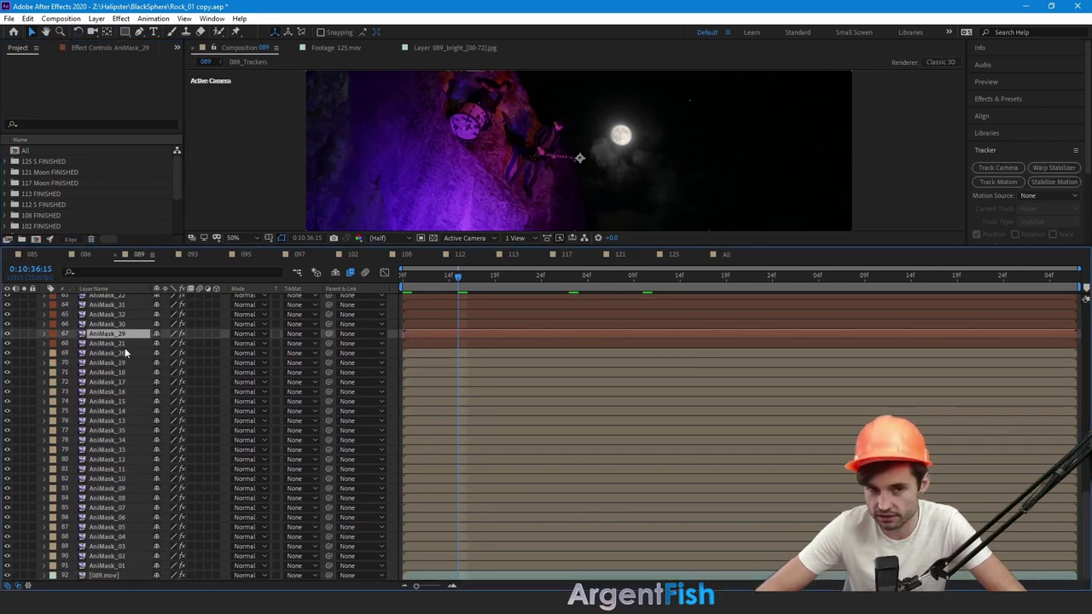
click(118, 352)
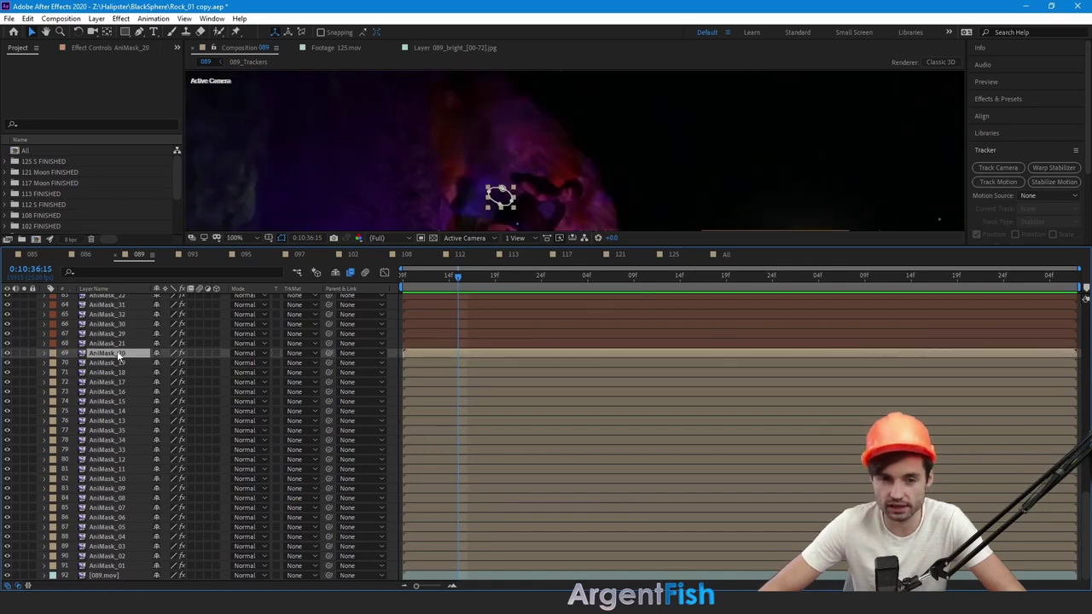
scroll(111, 384, up, 1)
click(105, 394)
scroll(486, 205, up, 2)
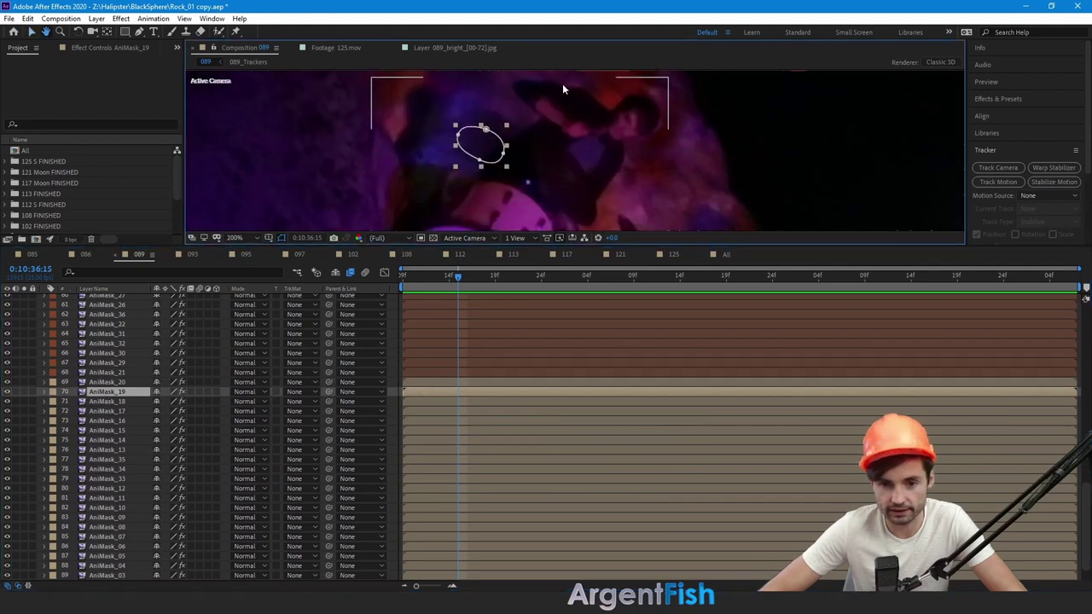
scroll(98, 376, up, 1)
- Examine the mask outlines of layers AniMask_26, AniMask_17 and AniMask_50 against the rock and drummer
click(106, 333)
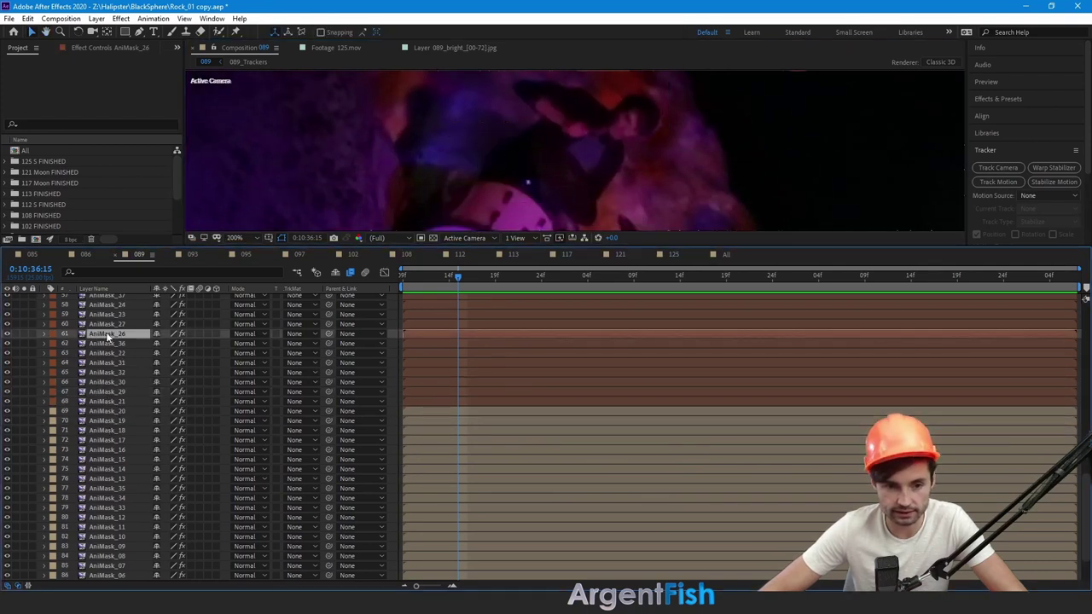
scroll(560, 167, down, 2)
scroll(600, 112, up, 1)
drag(582, 121, 585, 145)
scroll(110, 359, down, 1)
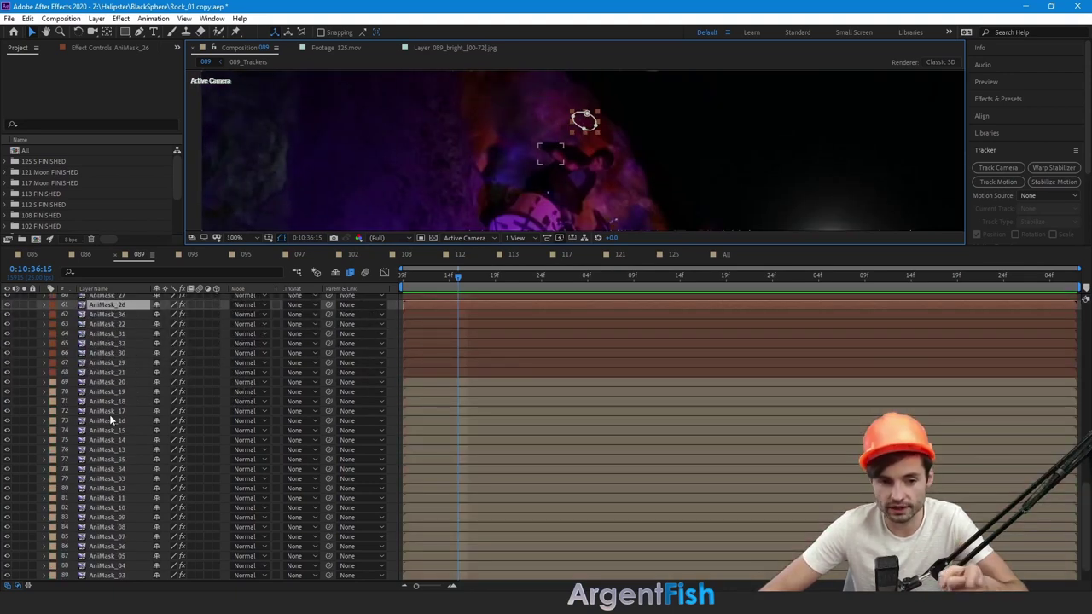
click(107, 412)
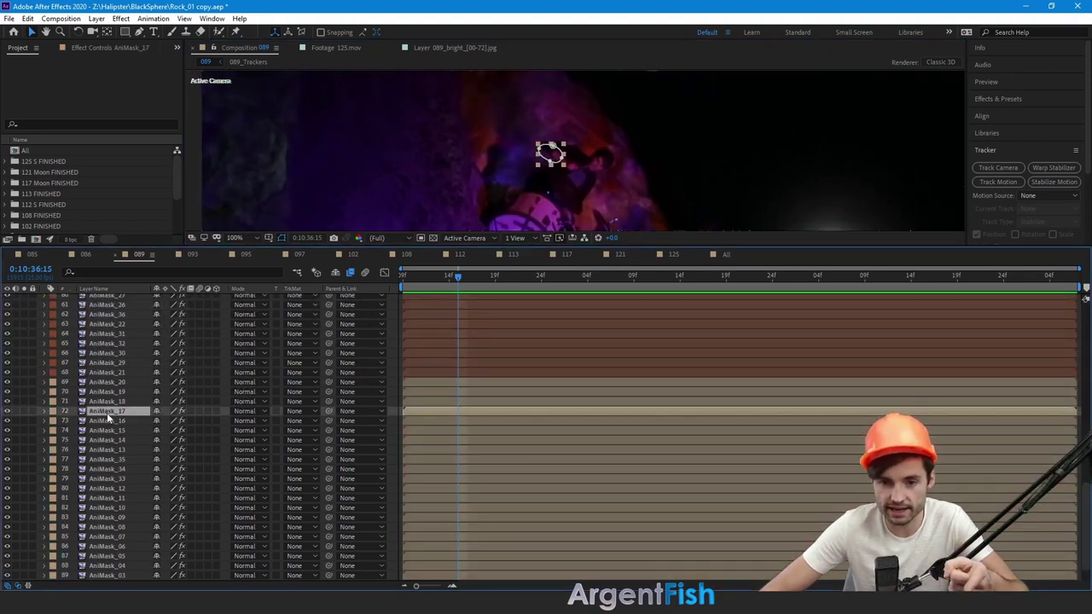
click(108, 335)
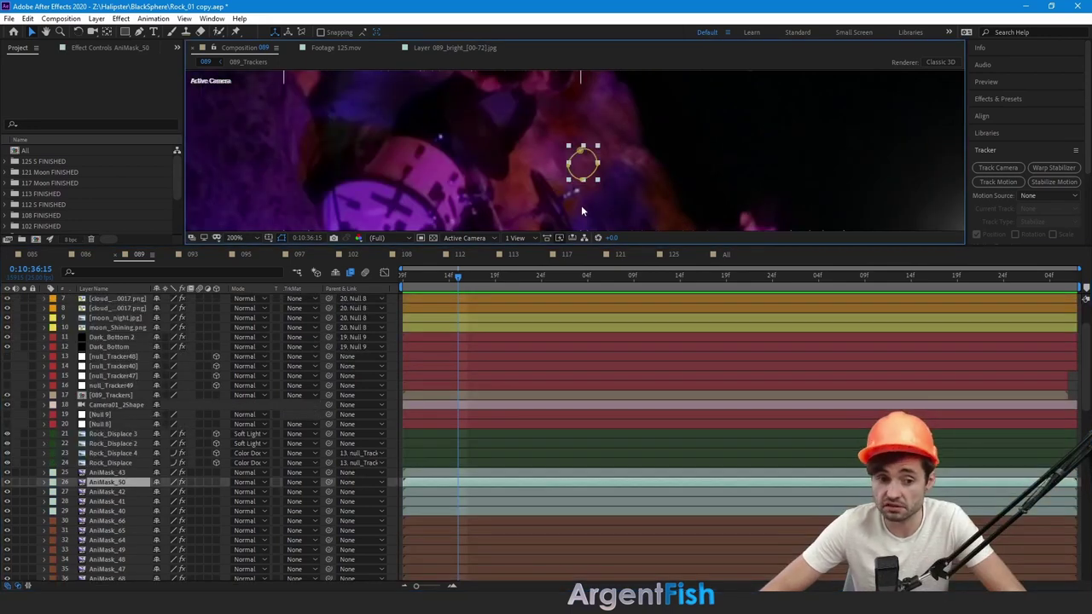
- Inspect the Rock_Displace, Null 9, null_Tracker40 and Dark_Bottom 2 layers and the areas they affect in the composition
click(111, 462)
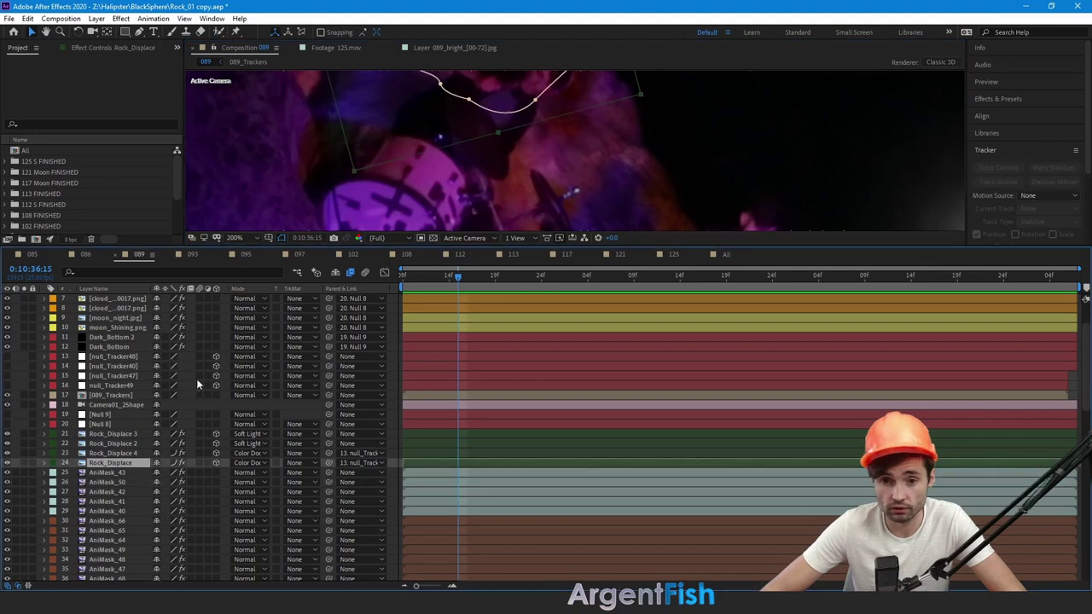
click(104, 414)
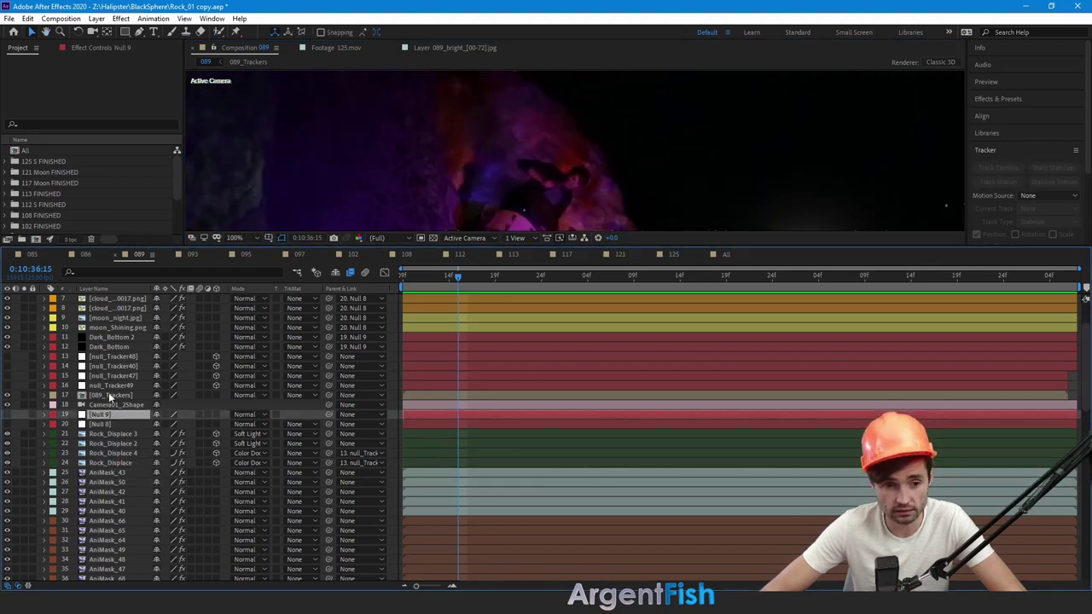
click(122, 369)
click(103, 339)
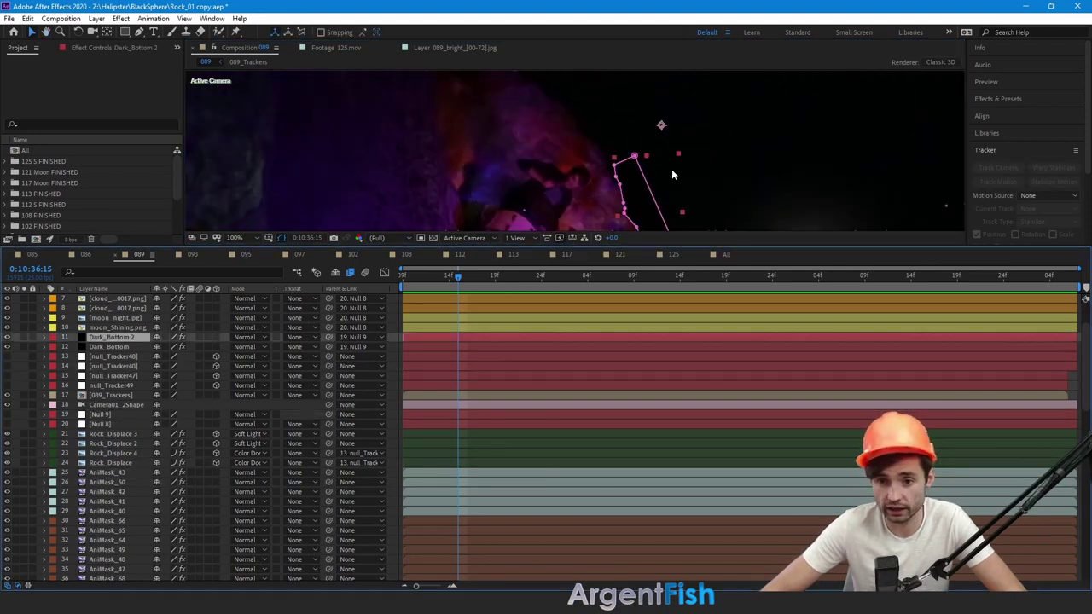
drag(672, 169, 570, 124)
scroll(551, 190, up, 1)
drag(534, 174, 498, 130)
scroll(725, 294, up, 2)
scroll(739, 217, down, 2)
drag(735, 213, 685, 175)
scroll(631, 173, up, 1)
- Toggle the visibility of moon_night.jpg, moon_Shining.png and the lower cloud layer to compare their contribution to the night sky
click(113, 385)
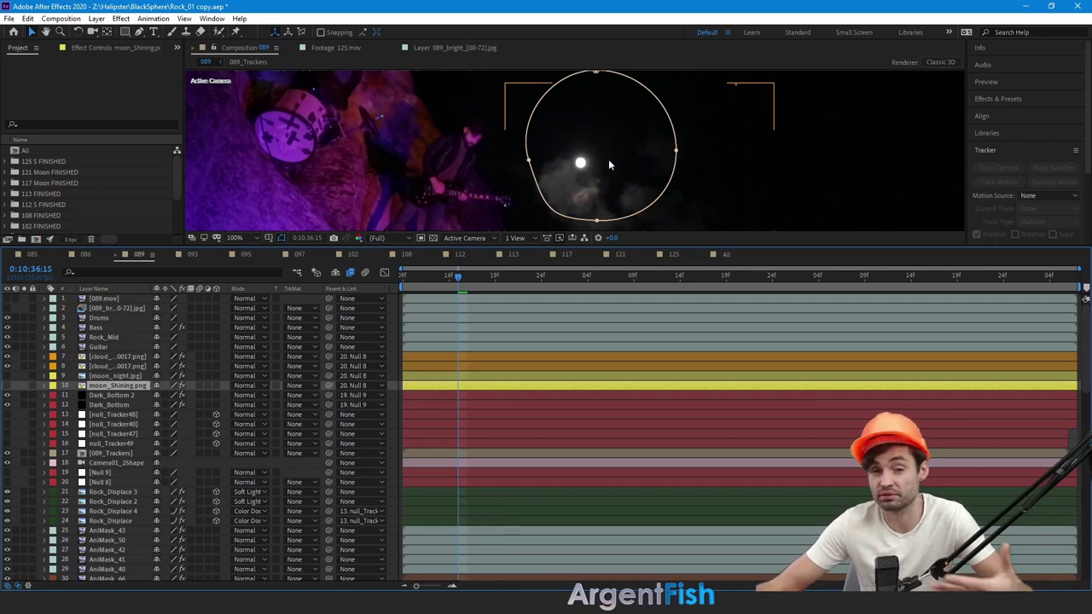
click(8, 376)
click(8, 386)
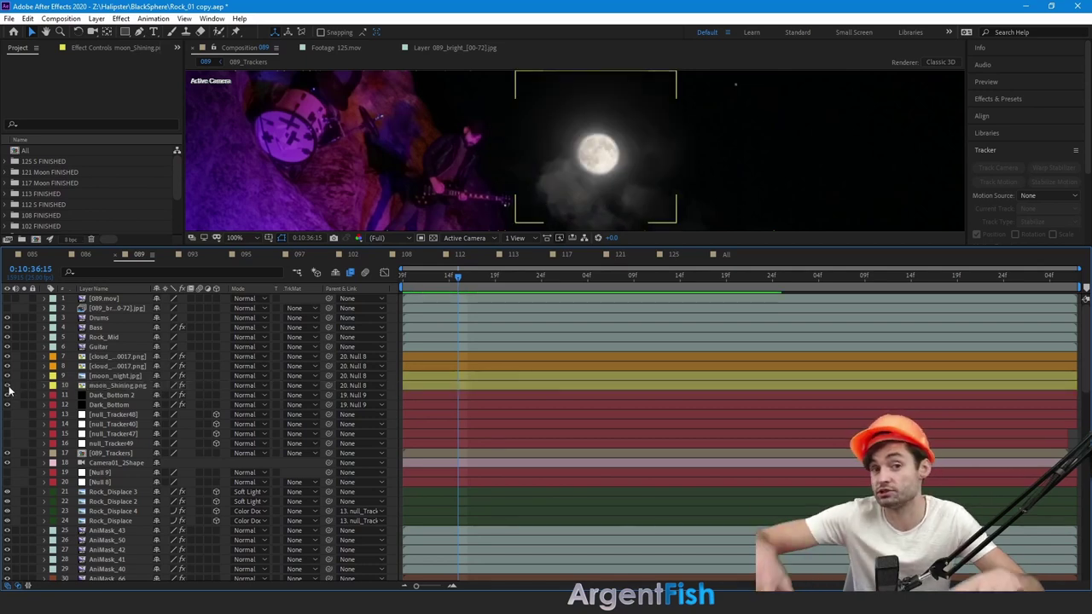
scroll(571, 177, down, 2)
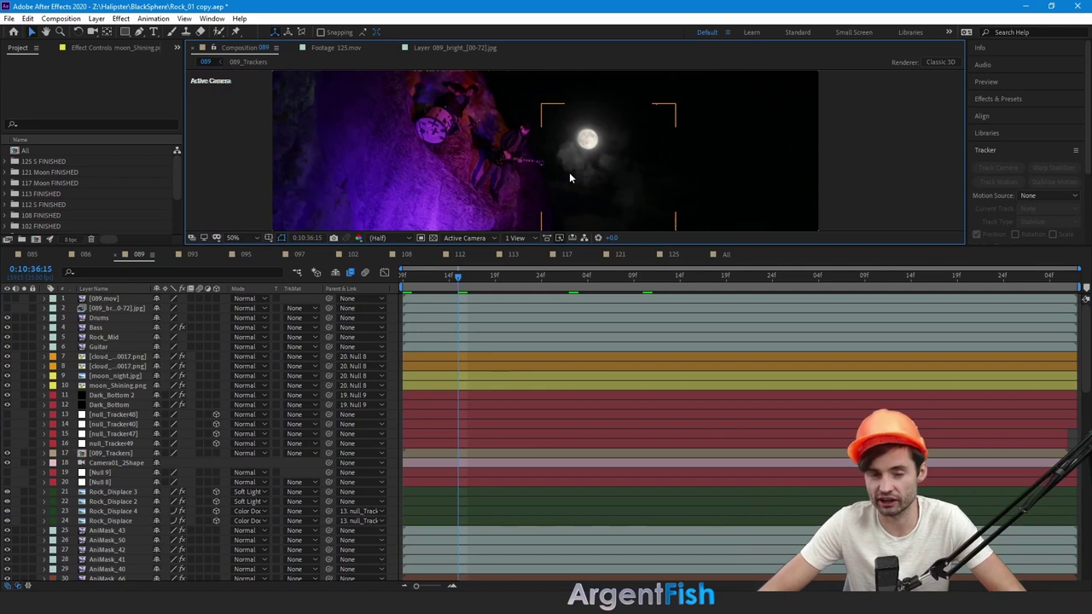
scroll(569, 173, up, 2)
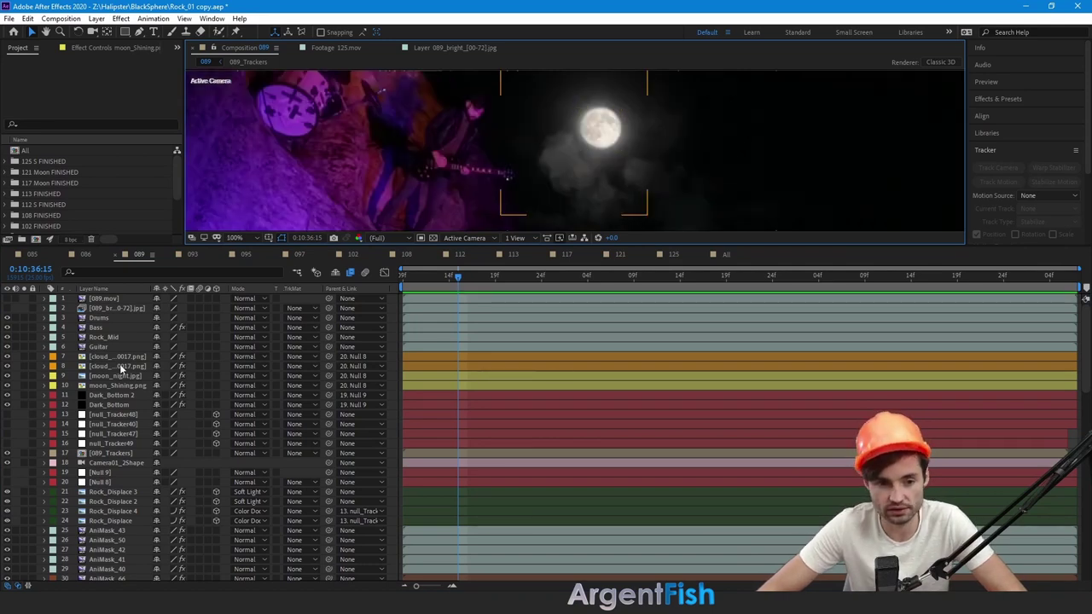
click(120, 366)
click(6, 367)
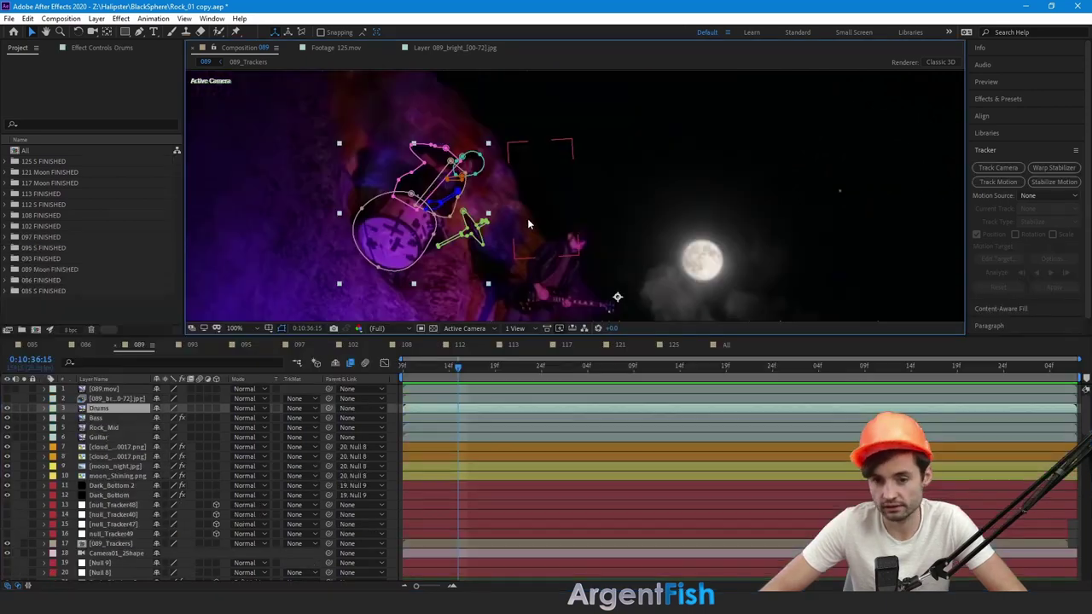
- Compare the rotoscoping masks on the Drums, Bass and Rock_Mid layers in the composition view
scroll(527, 219, up, 3)
scroll(527, 225, down, 4)
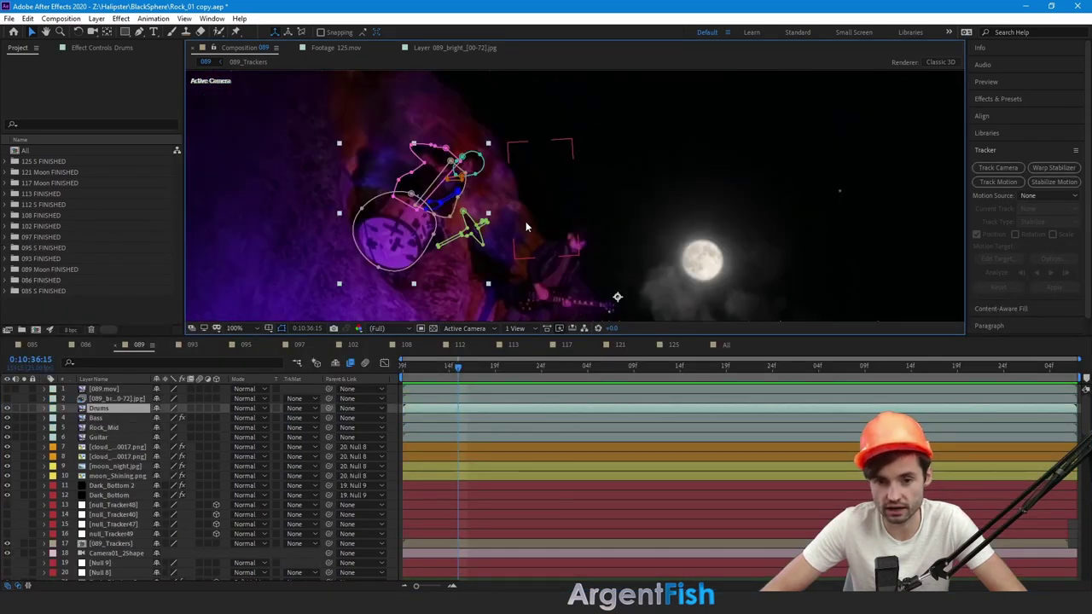
click(110, 420)
click(105, 409)
click(98, 419)
click(108, 429)
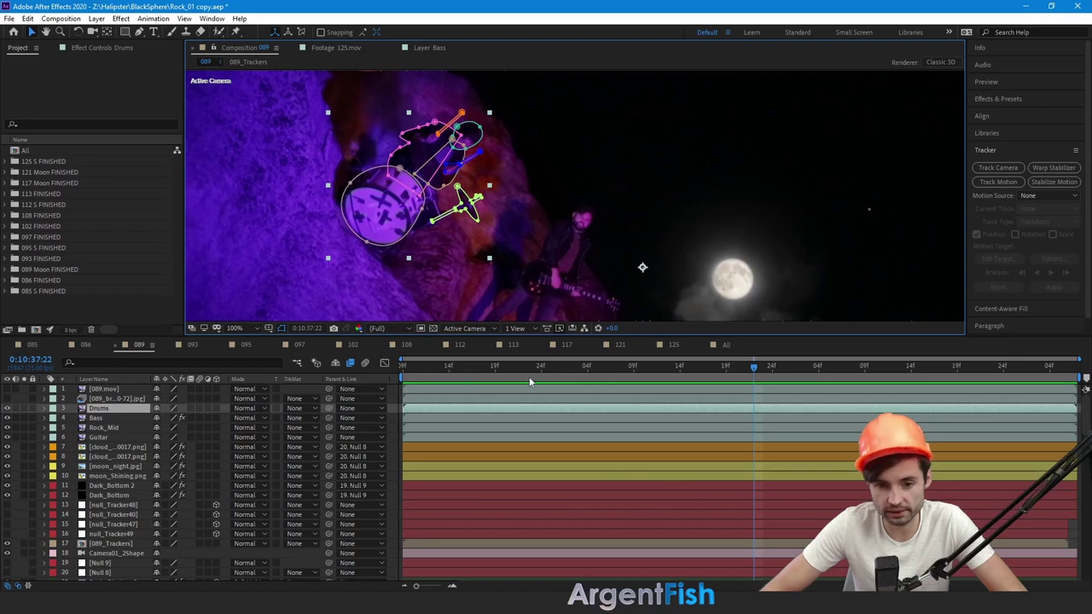
- Scrub through composition 089 with the Drums layer selected to review how its masks follow the drummer
drag(528, 367, 878, 371)
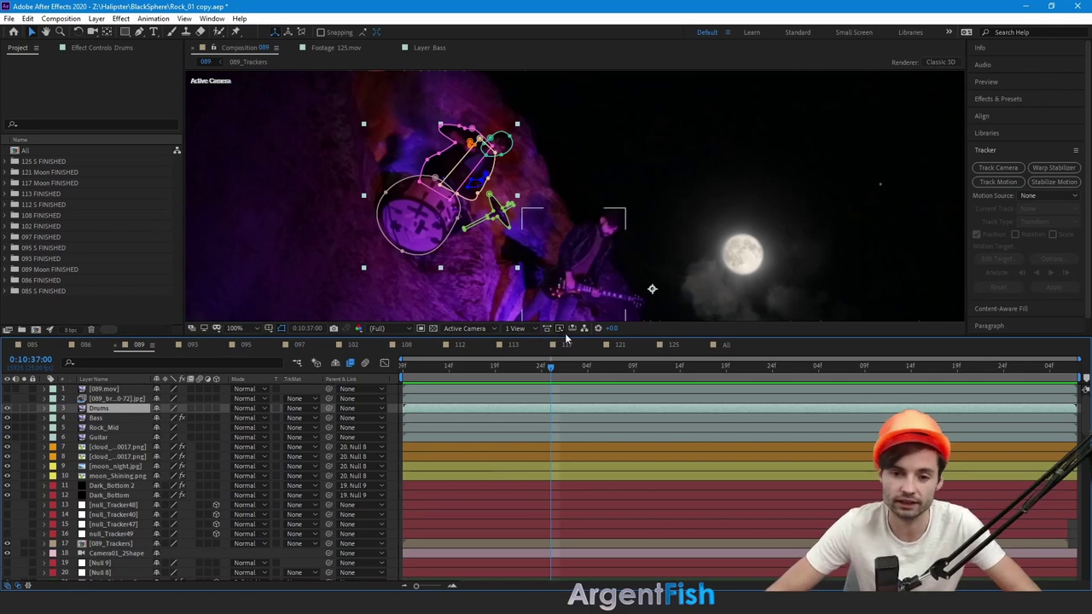
drag(550, 366, 910, 387)
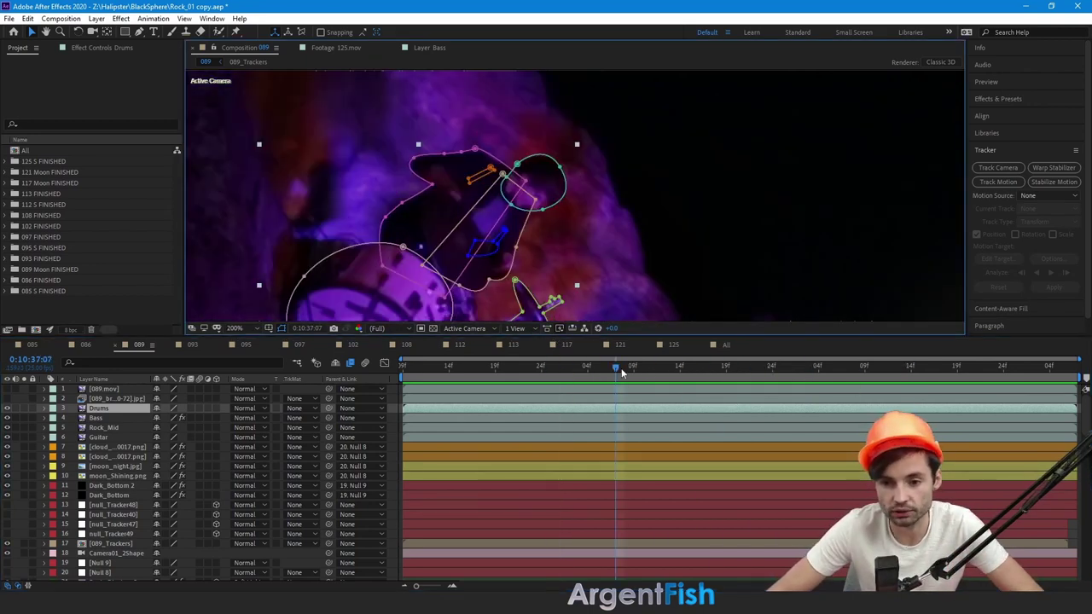
drag(619, 369, 642, 376)
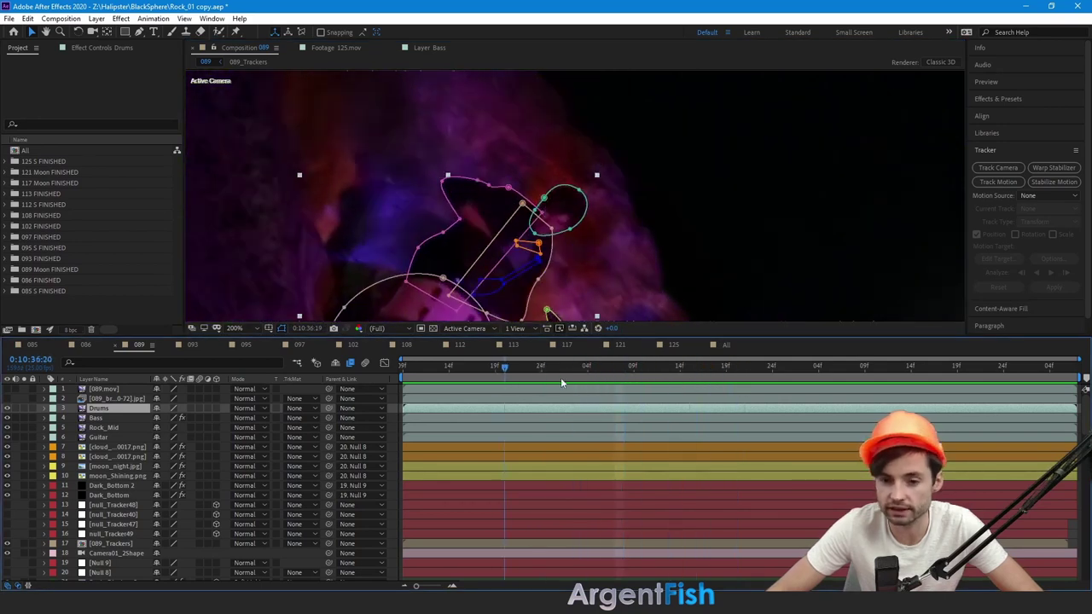
click(561, 381)
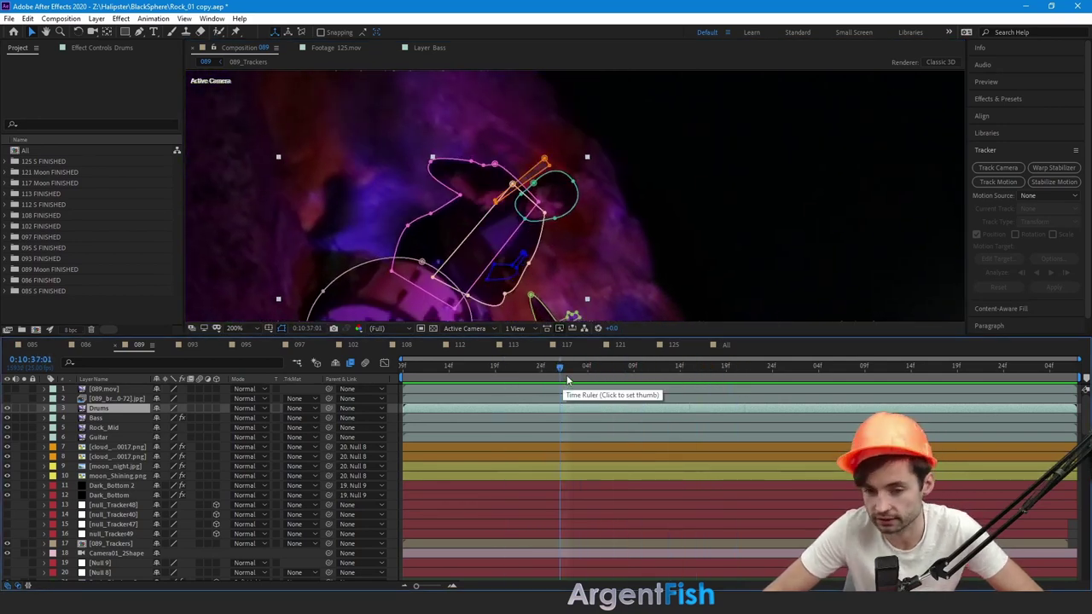
click(660, 381)
- Step frame by frame backward and forward through the shot to examine the Drums layer's mask animation
key(Page_Up)
key(Page_Up)
key(Page_Up)
key(Page_Up)
key(Page_Up)
key(Page_Up)
key(Page_Up)
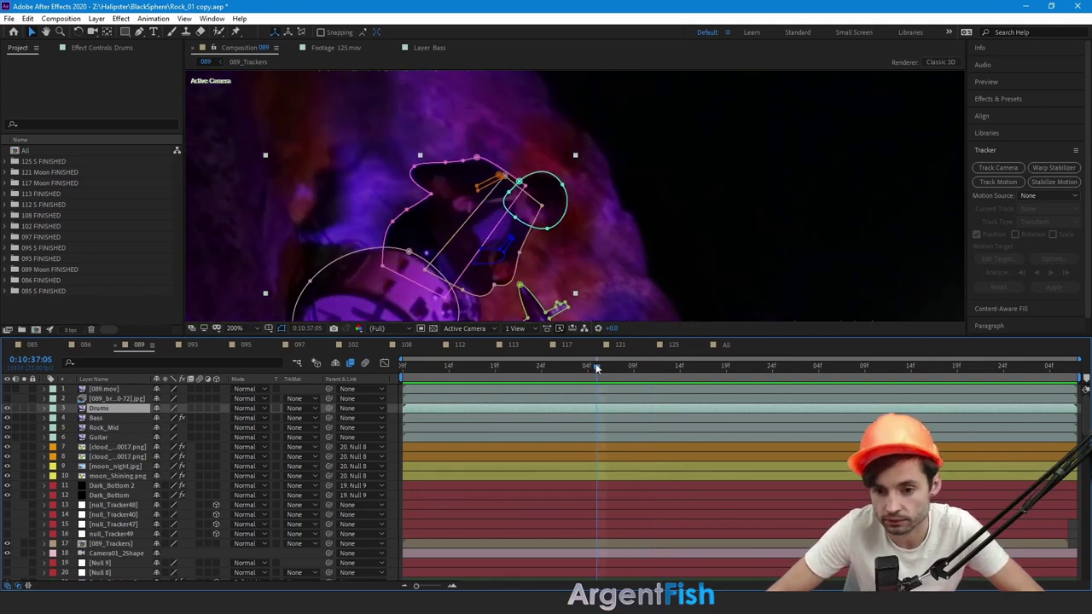
key(Page_Down)
key(Page_Down)
key(Page_Down)
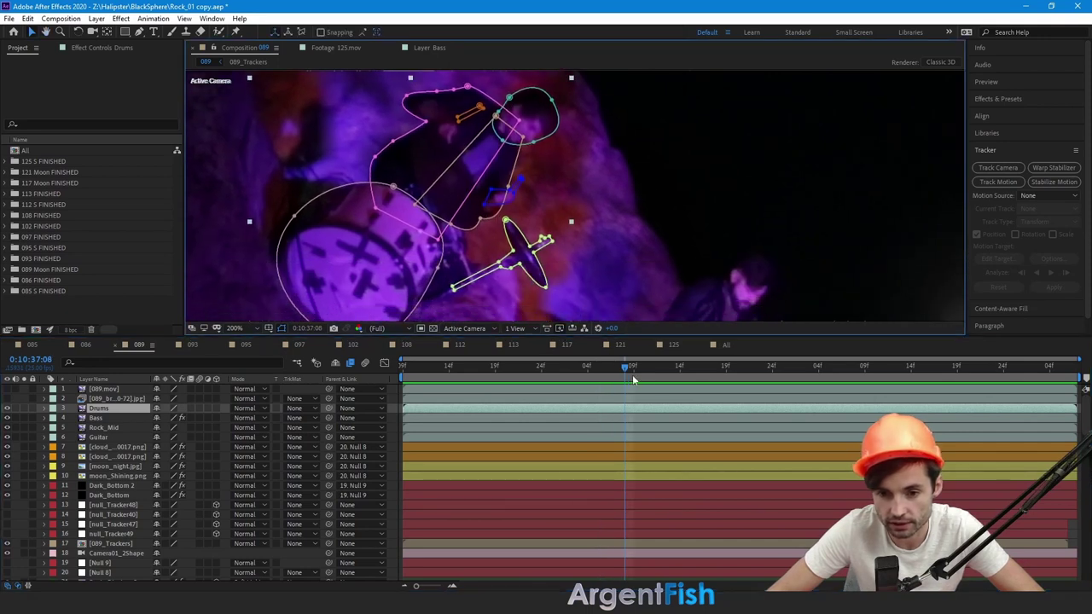
- Expand the effects of the bottom 089.mov layer and turn off all its CC Simple Wire Removal effects, 1 through 33
drag(639, 374, 689, 374)
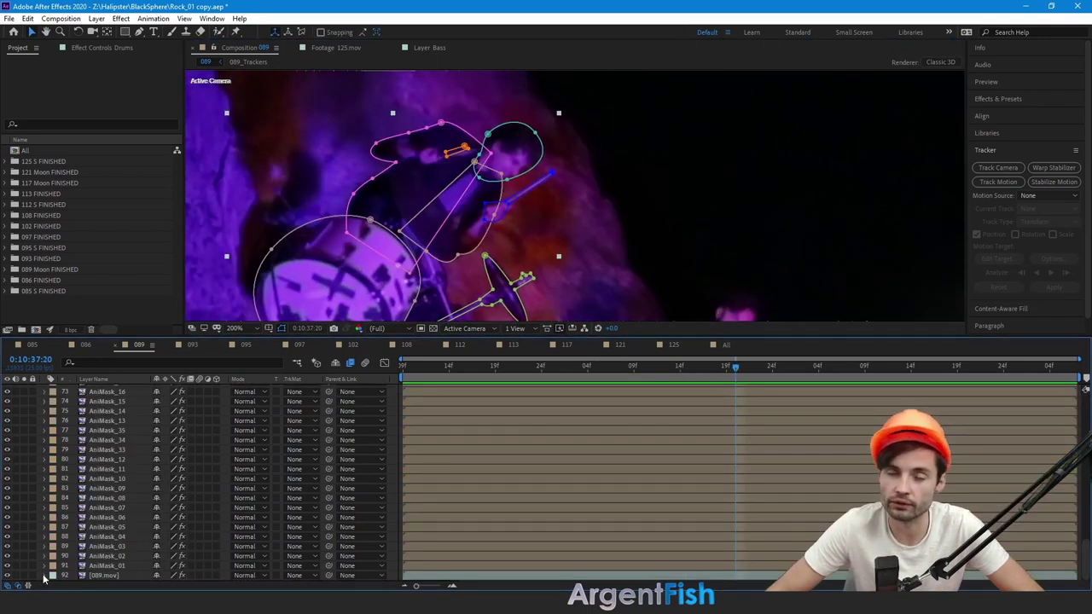
click(45, 576)
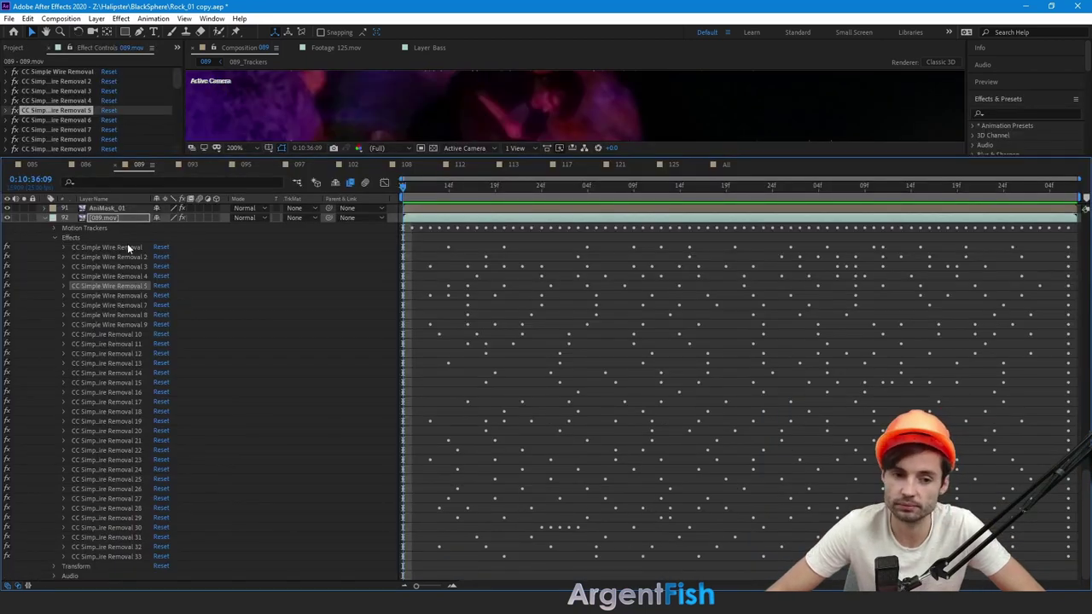
click(127, 246)
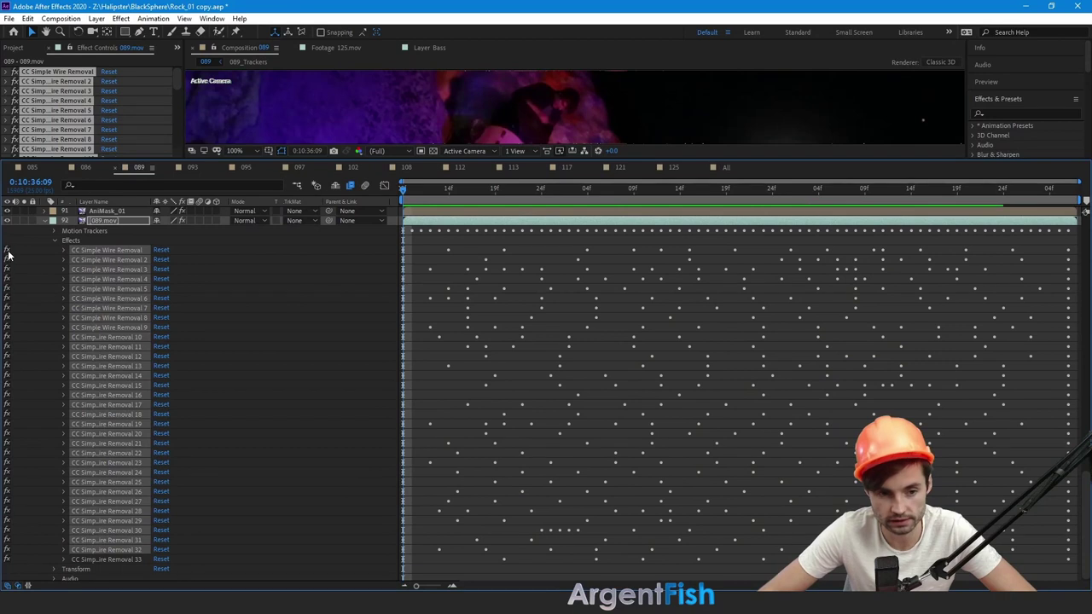
click(7, 251)
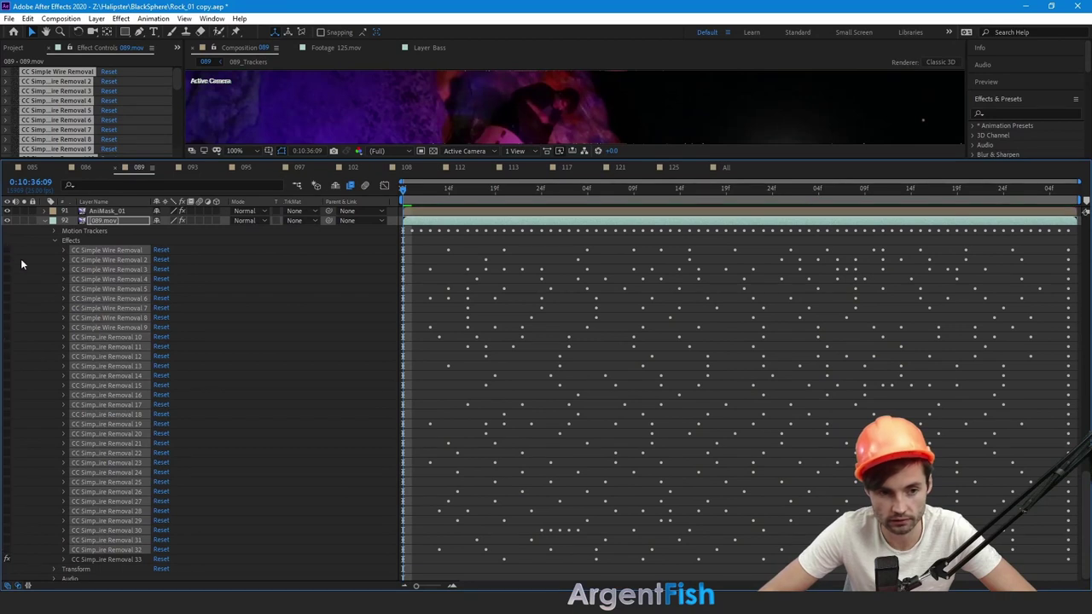
click(111, 560)
- Hide the AniMask layers stacked above the bottom 089.mov layer to expose the unpatched footage
scroll(108, 512, up, 8)
scroll(109, 461, up, 1)
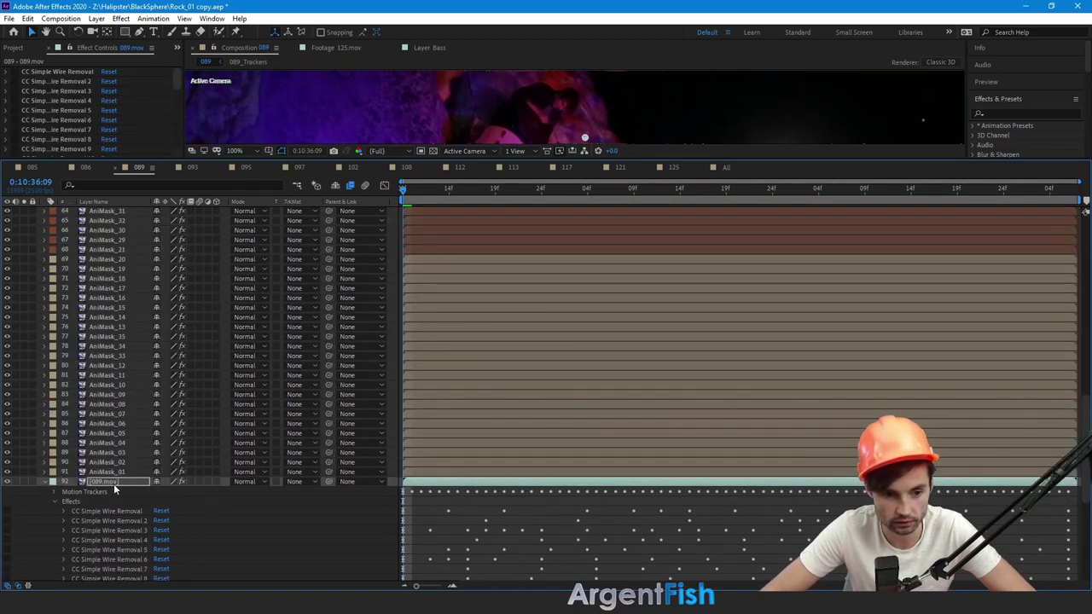
click(109, 473)
scroll(107, 478, up, 7)
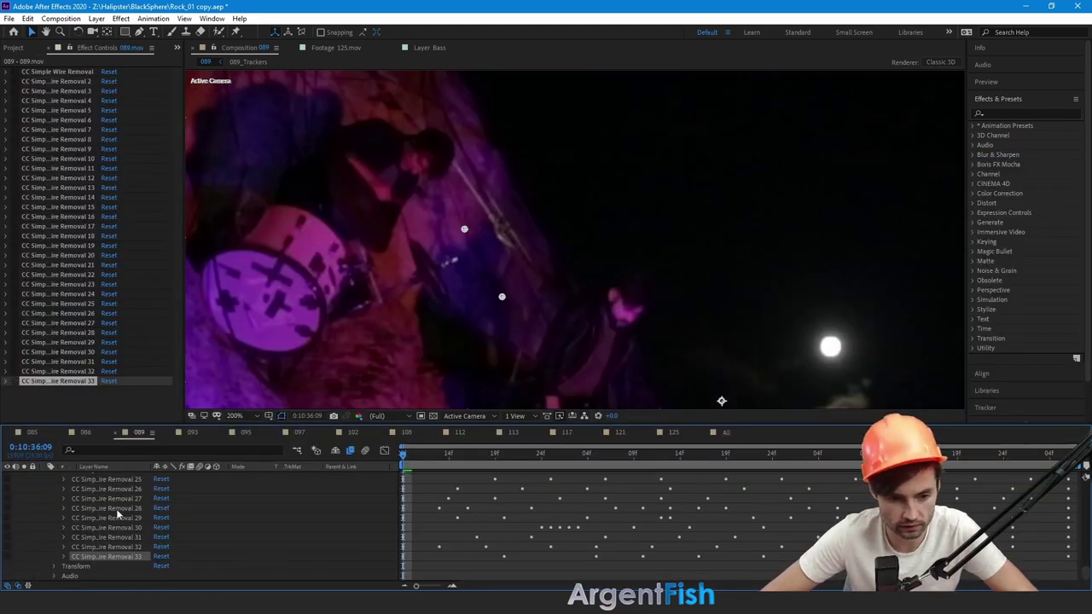
- Enable only CC Simple Wire Removal 28 and align it with the wire, Point A at 760.9, 384.9 and Point B at 720.4, 327.1
click(120, 509)
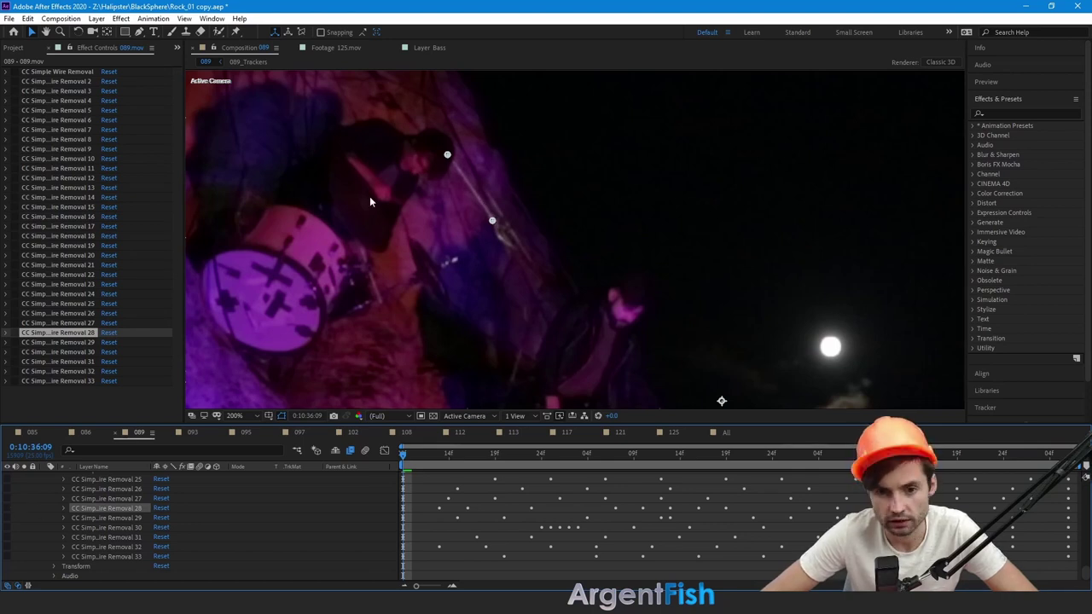
scroll(371, 201, up, 2)
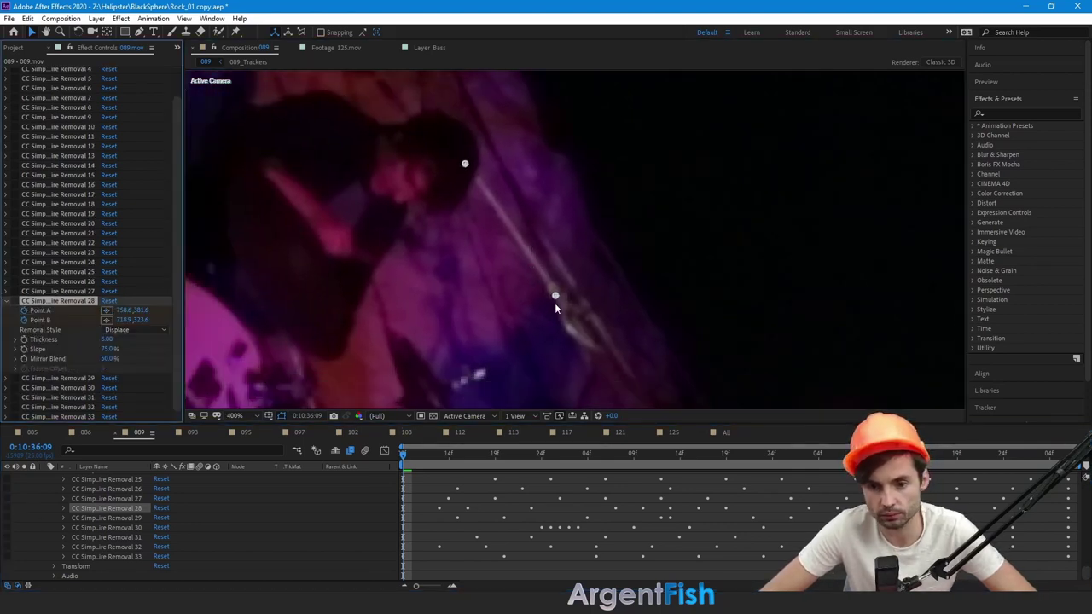
click(7, 508)
drag(425, 298, 561, 300)
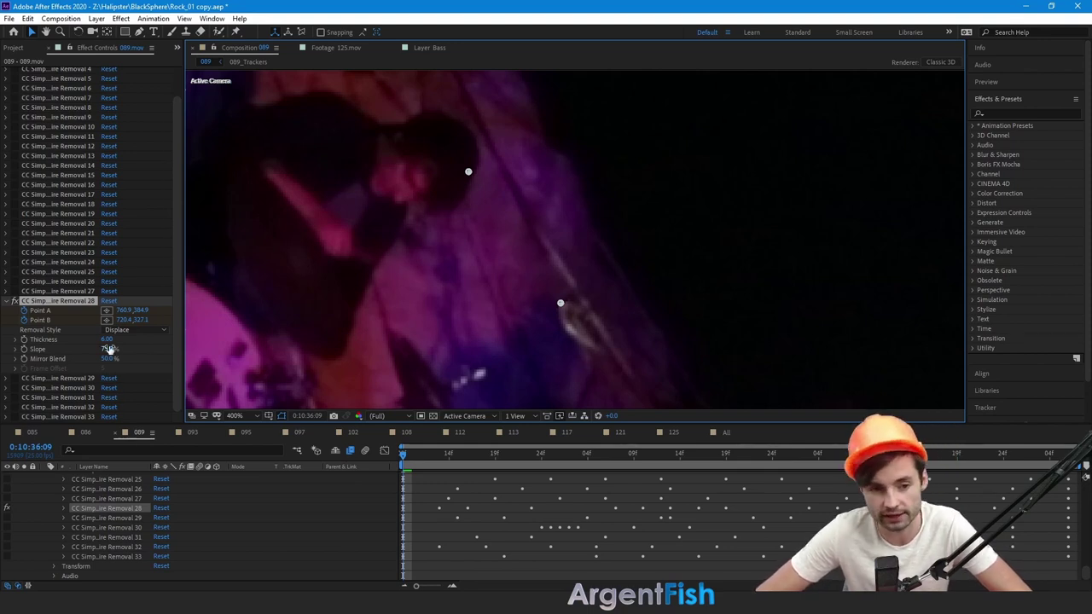
- Adjust CC Simple Wire Removal 28, testing a thinner Thickness before restoring 6.00 and setting Slope to about 69%
drag(109, 349, 138, 358)
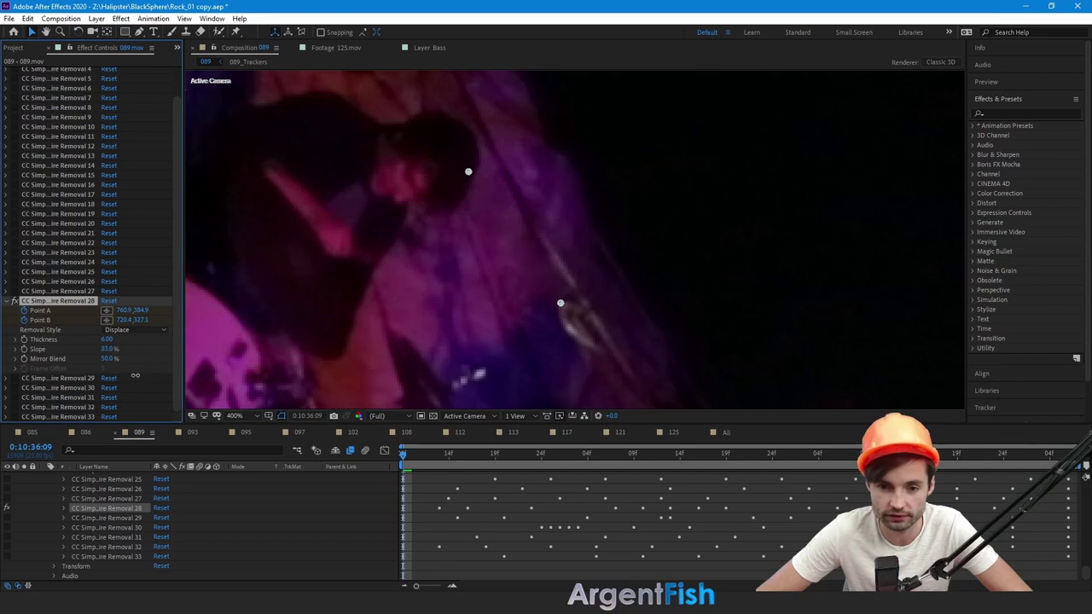
mouse_move(145, 375)
mouse_down()
mouse_move(197, 357)
mouse_move(122, 360)
mouse_move(138, 358)
mouse_up()
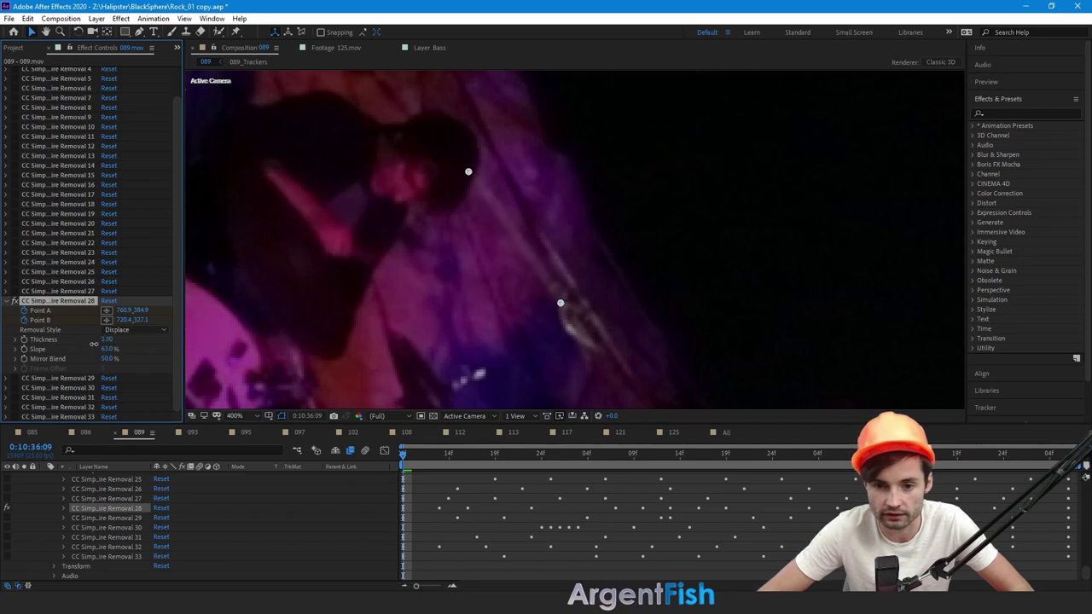
drag(93, 344, 110, 342)
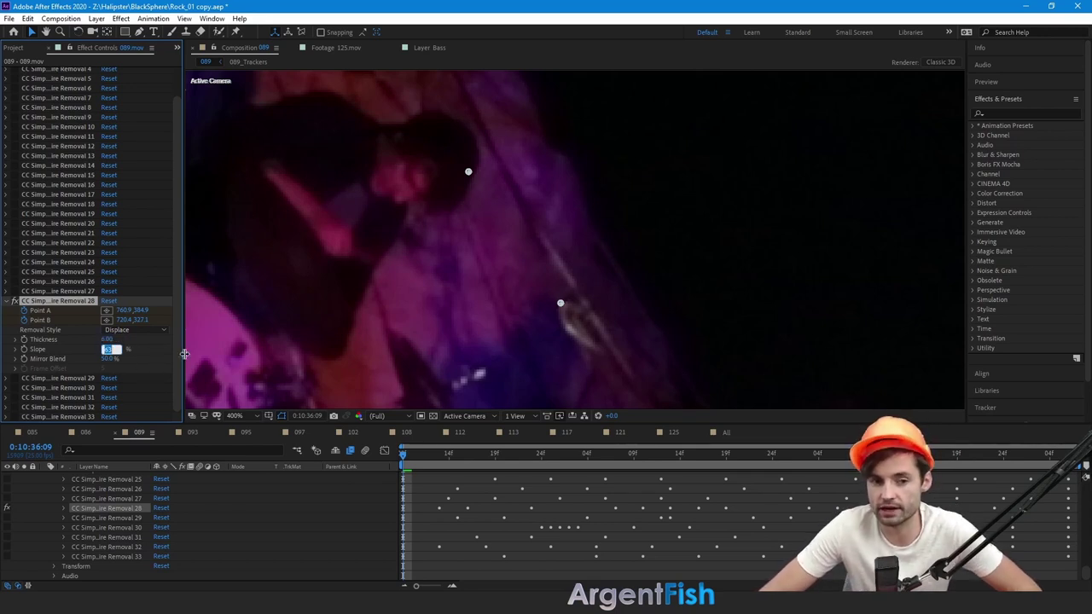
click(140, 354)
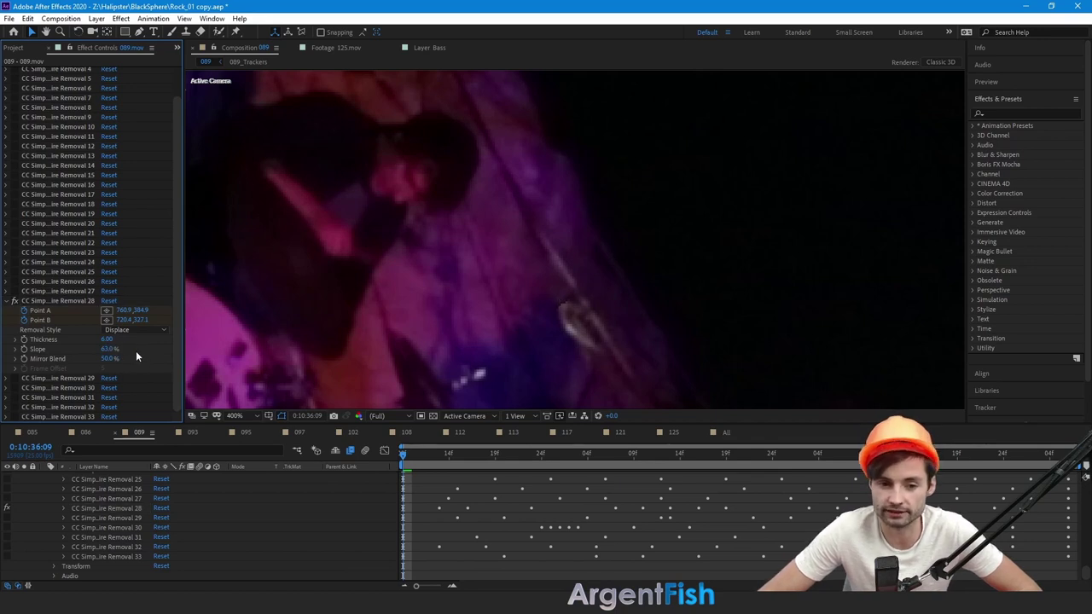
drag(106, 349, 66, 350)
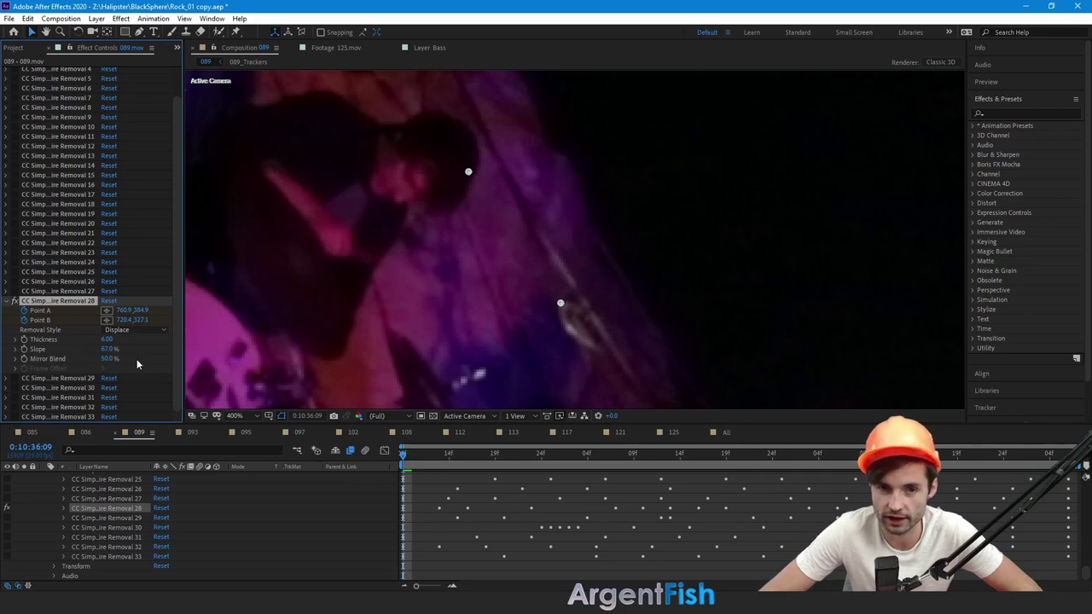
- Hide the Drums layer and reposition Point B of CC Simple Wire Removal 28 near the drummer's head
drag(469, 172, 471, 168)
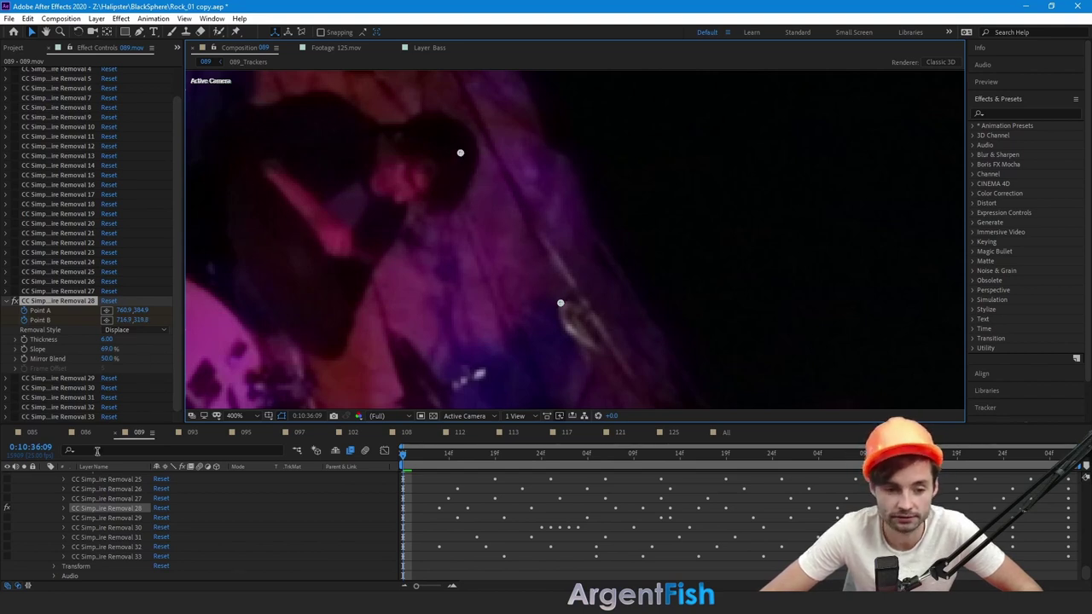
scroll(124, 529, up, 3)
key(u)
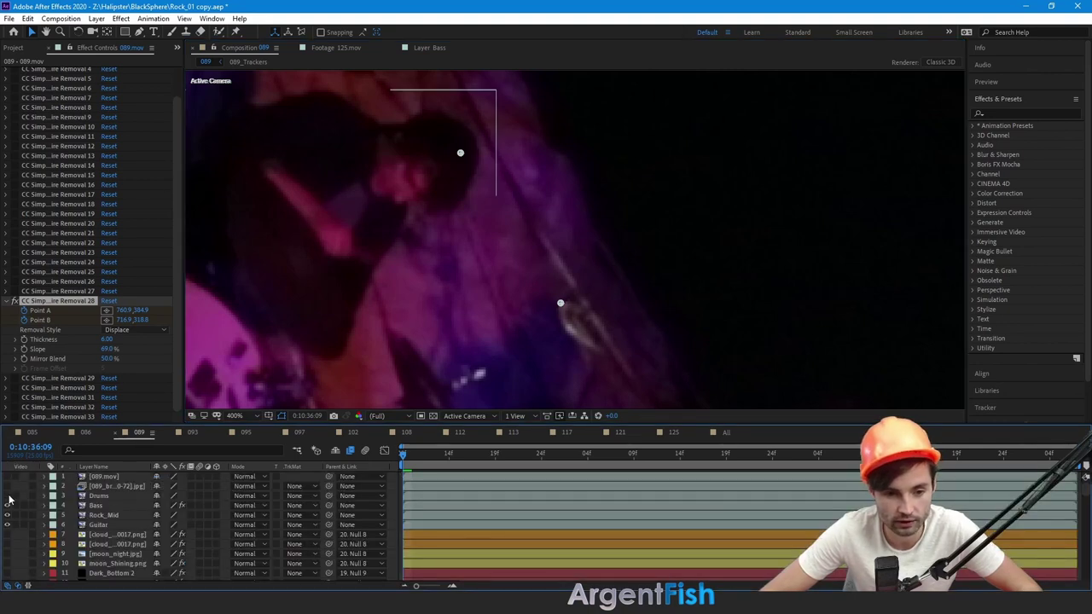
mouse_move(460, 152)
mouse_down()
mouse_move(461, 134)
mouse_move(446, 162)
mouse_move(454, 148)
mouse_up()
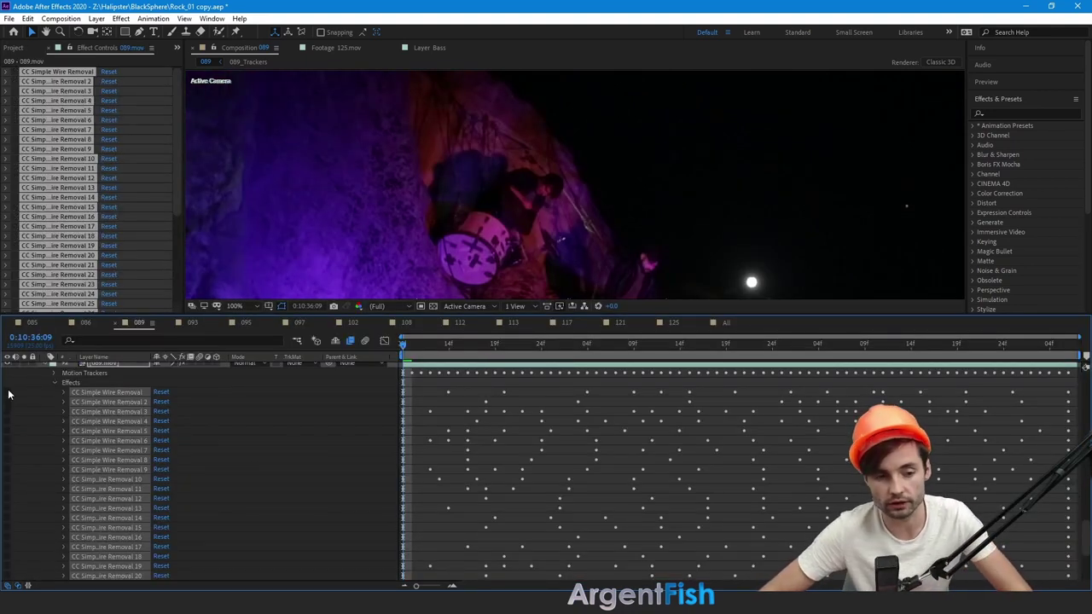
- Turn all CC Simple Wire Removal effects on the bottom 089.mov layer back on after comparing the footage with and without them
click(7, 393)
click(8, 392)
click(7, 392)
- Scrub and preview the start of the shot to review the point keyframes of the CC Simple Wire Removal effects, including number 14
click(108, 431)
key(space)
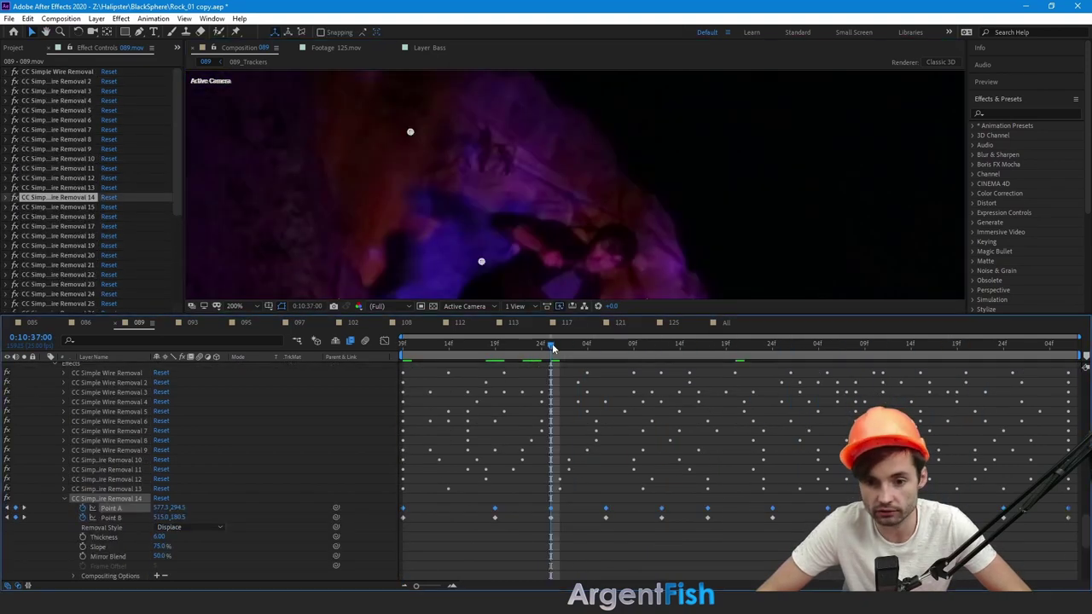
click(486, 347)
key(space)
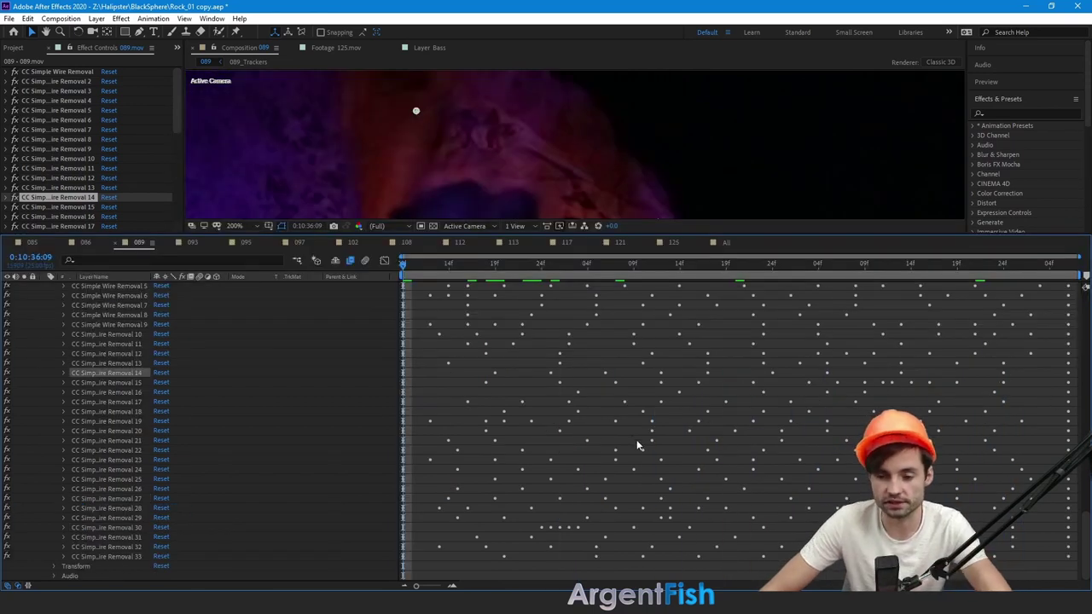
scroll(637, 444, up, 3)
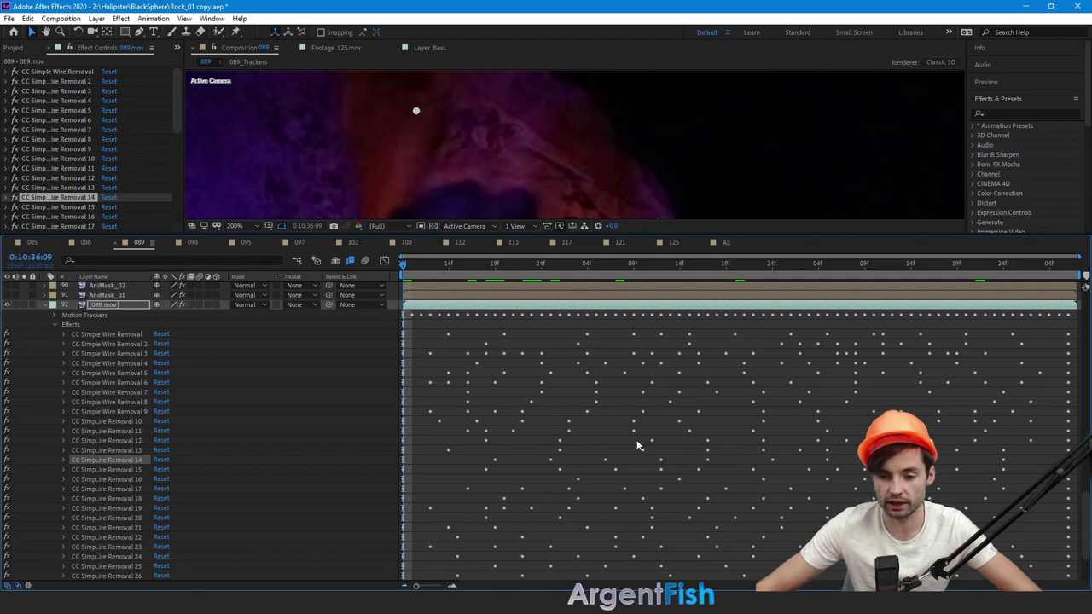
key(space)
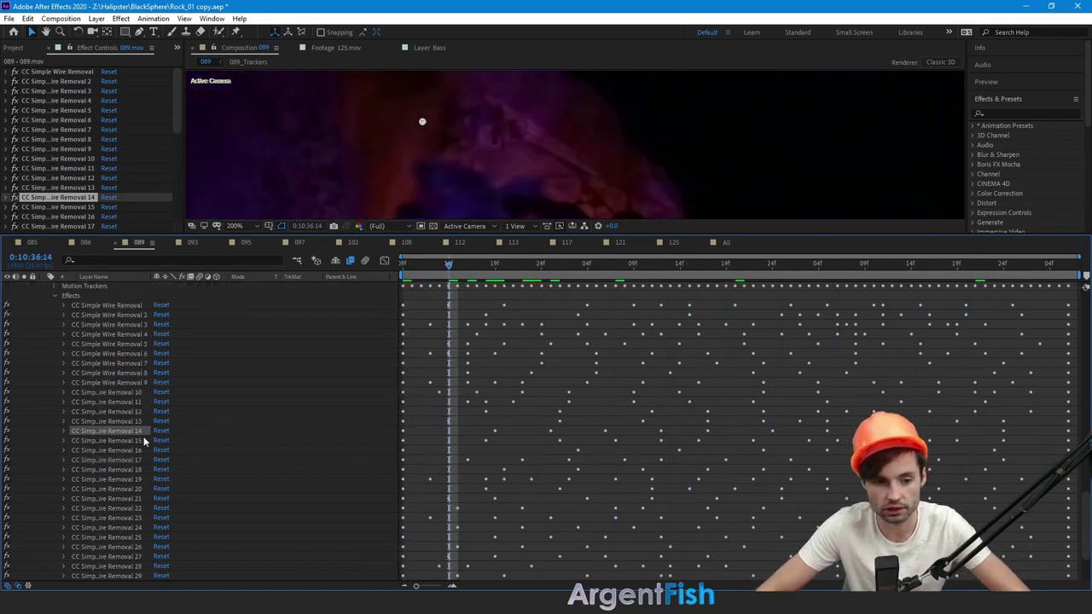
- Toggle all CC Simple Wire Removal effects repeatedly at 0:10:36:14 to compare the wires around the drummer before and after
scroll(143, 436, down, 1)
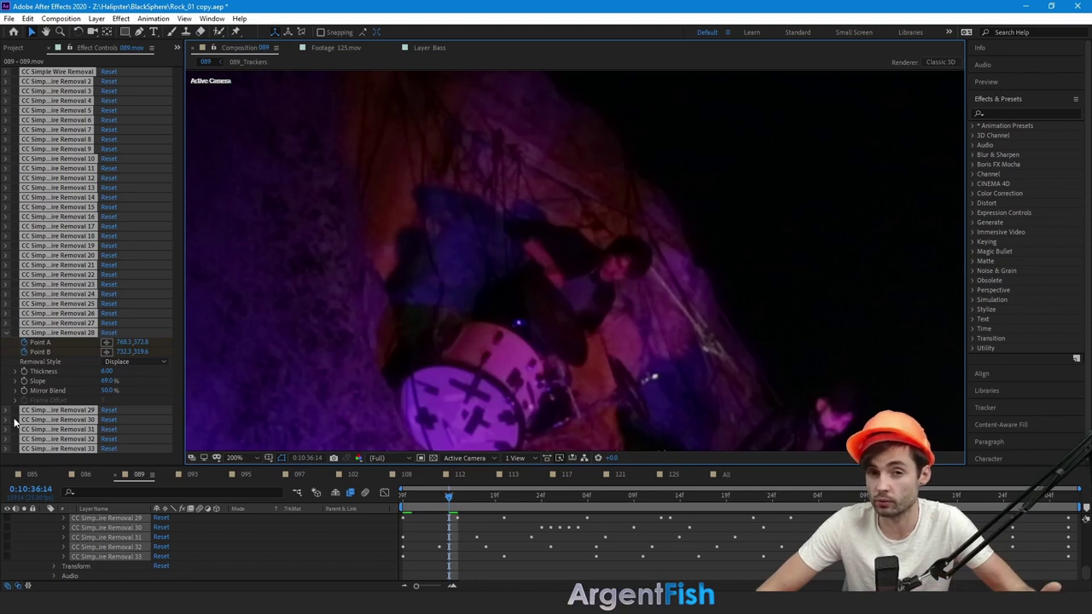
click(14, 420)
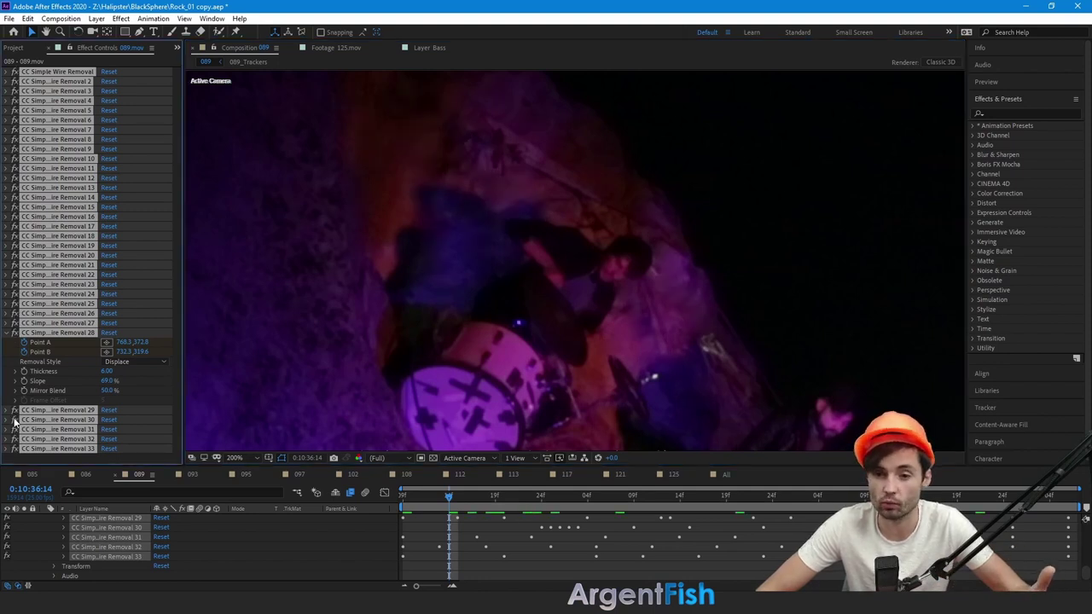
click(15, 421)
click(14, 420)
click(15, 420)
click(14, 420)
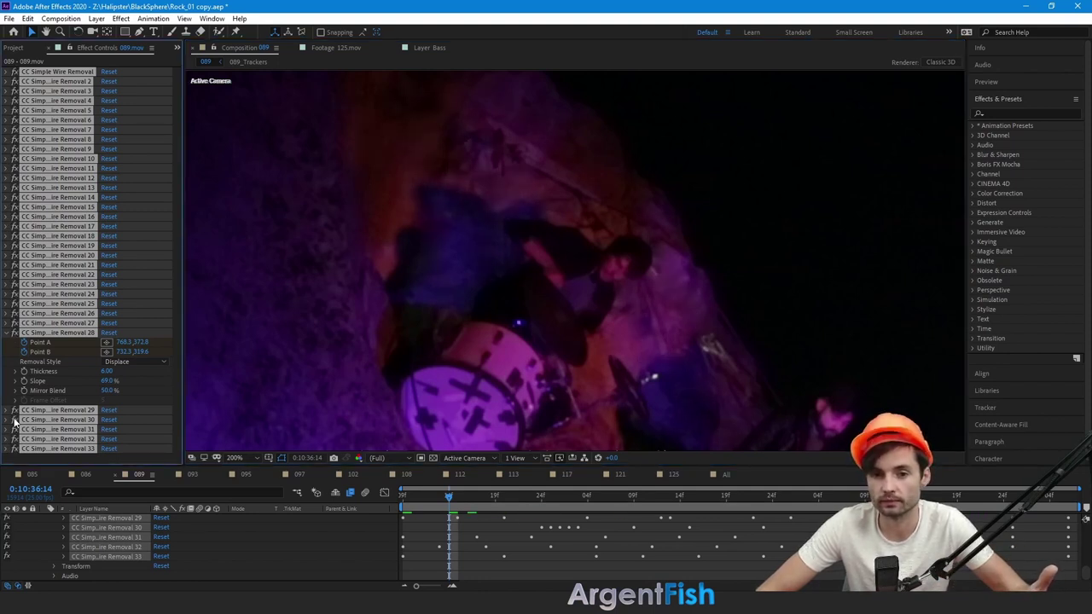
click(14, 423)
click(13, 423)
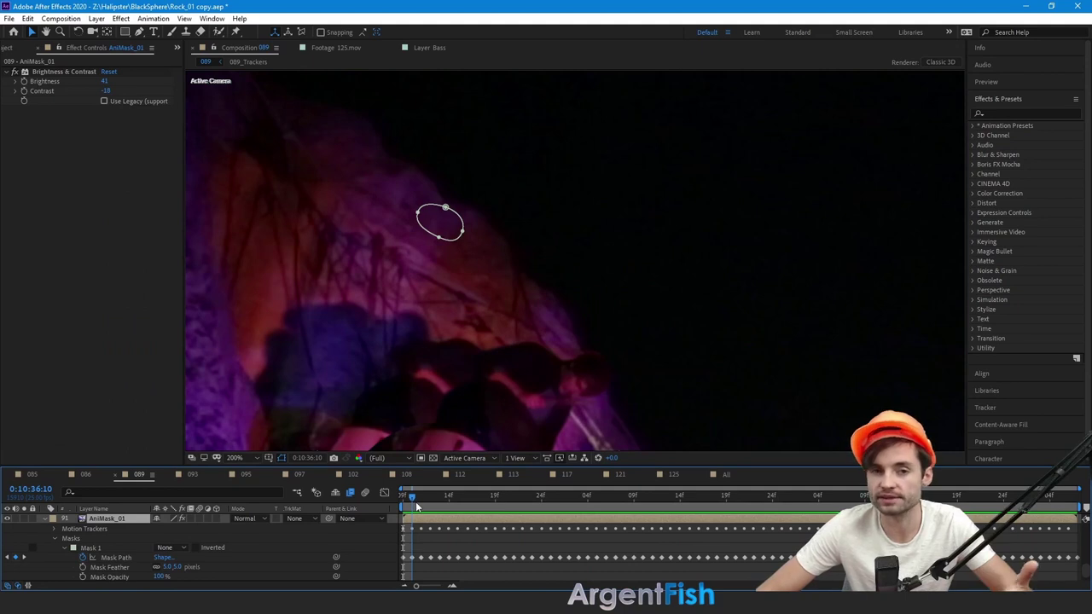
- Set AniMask_01's Mask 1 mode to Add at the shot's first frame and shift the masked patch over the rock
drag(416, 501, 123, 487)
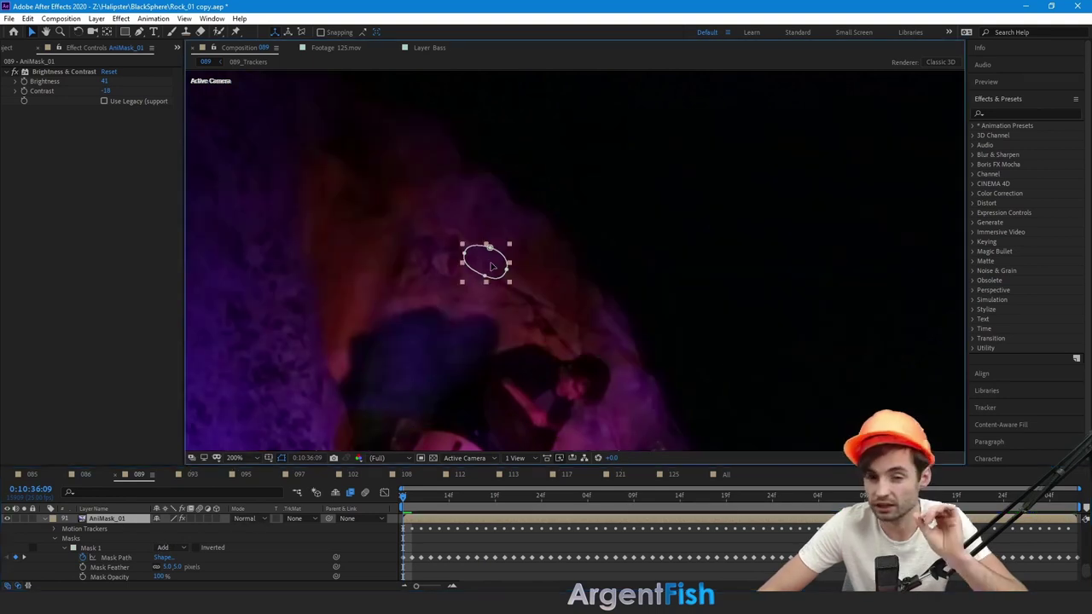
drag(490, 262, 456, 243)
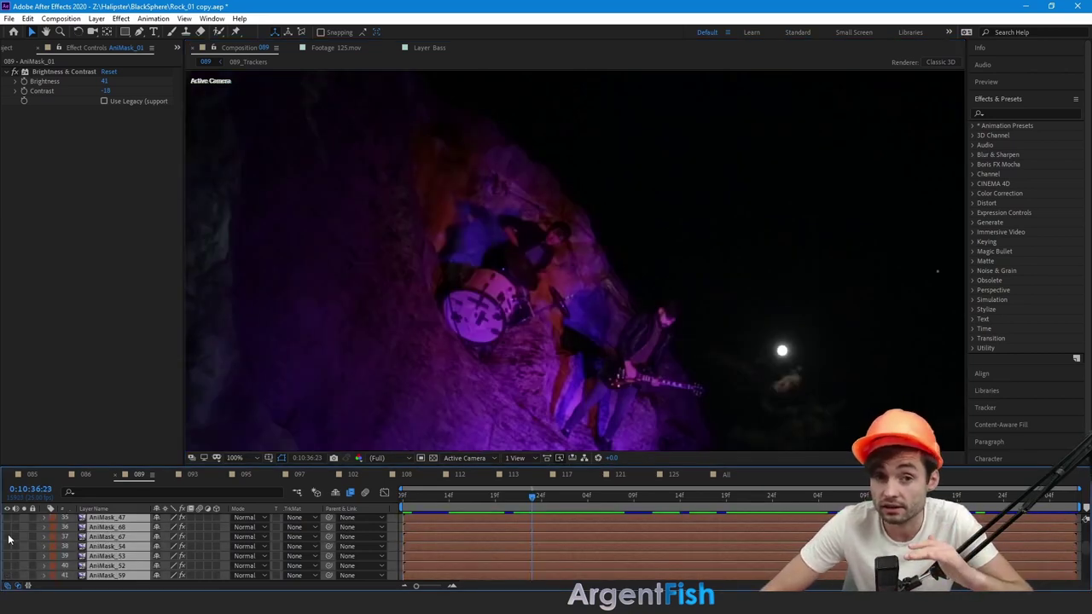
- Make all AniMask layers visible again and deselect them to check the patched rock without mask handles
click(9, 539)
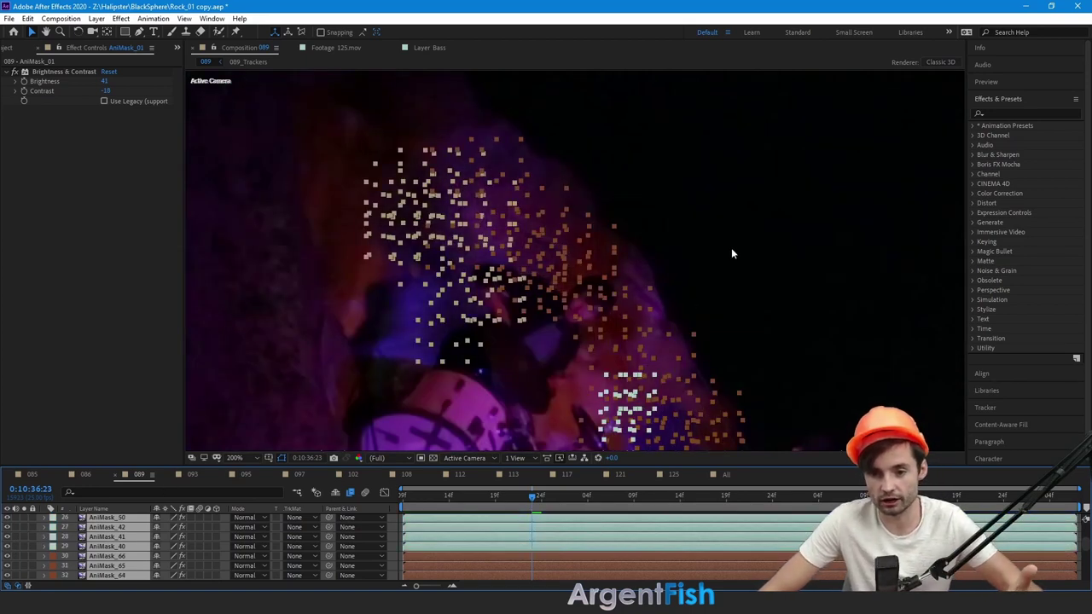
click(731, 254)
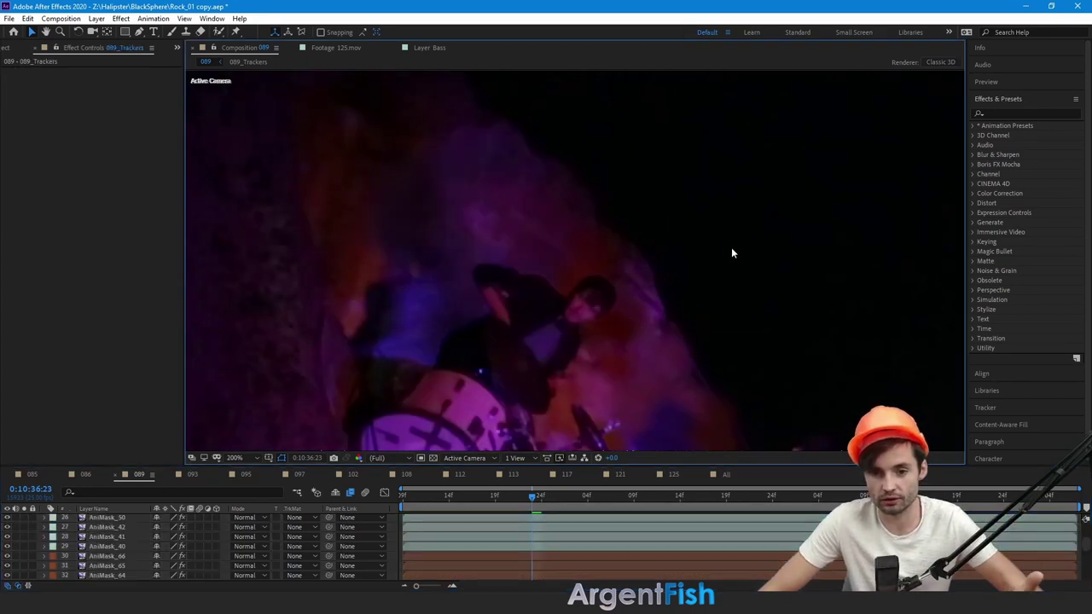
key(comma)
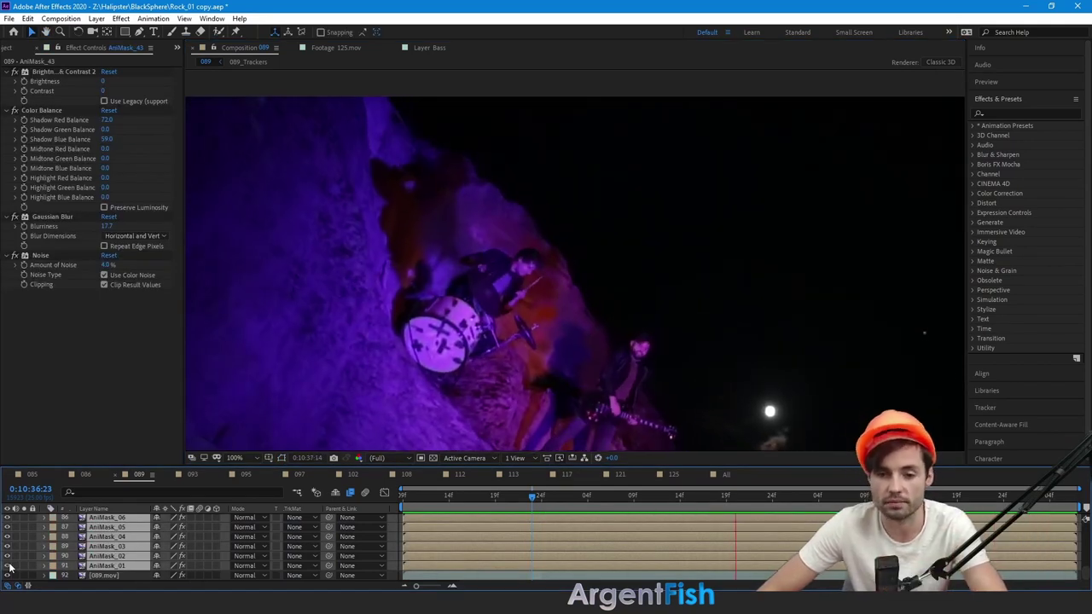
- Toggle the visibility of all AniMask layers during playback to compare the rock with and without the patches
click(8, 567)
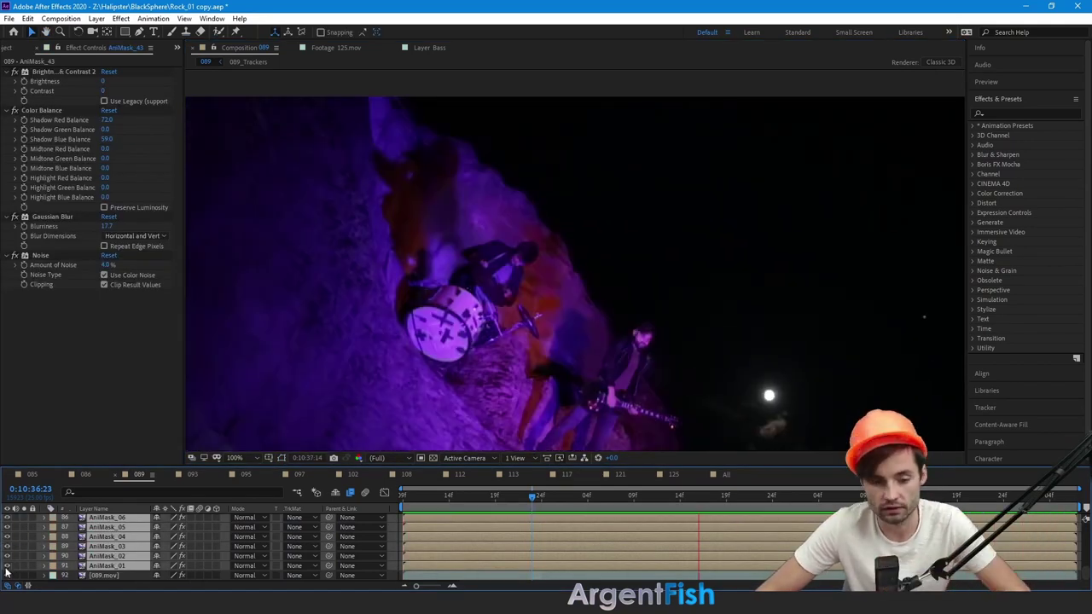
click(6, 568)
click(5, 568)
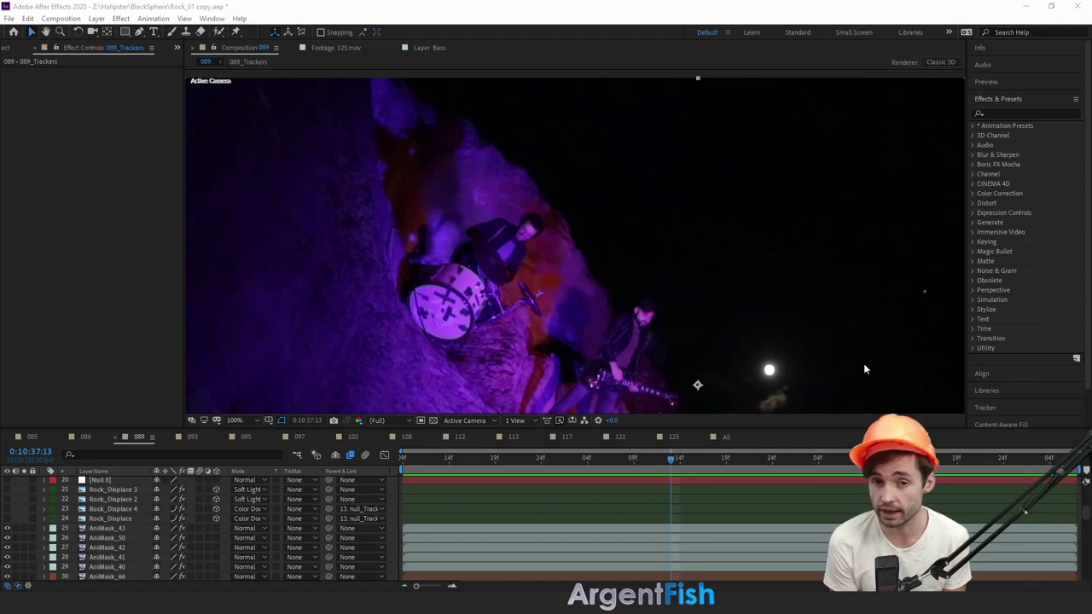
- Scrub through the shot's lighting changes and inspect the color correction effects on the AniMask_52 and AniMask_67 layers
drag(672, 460, 836, 461)
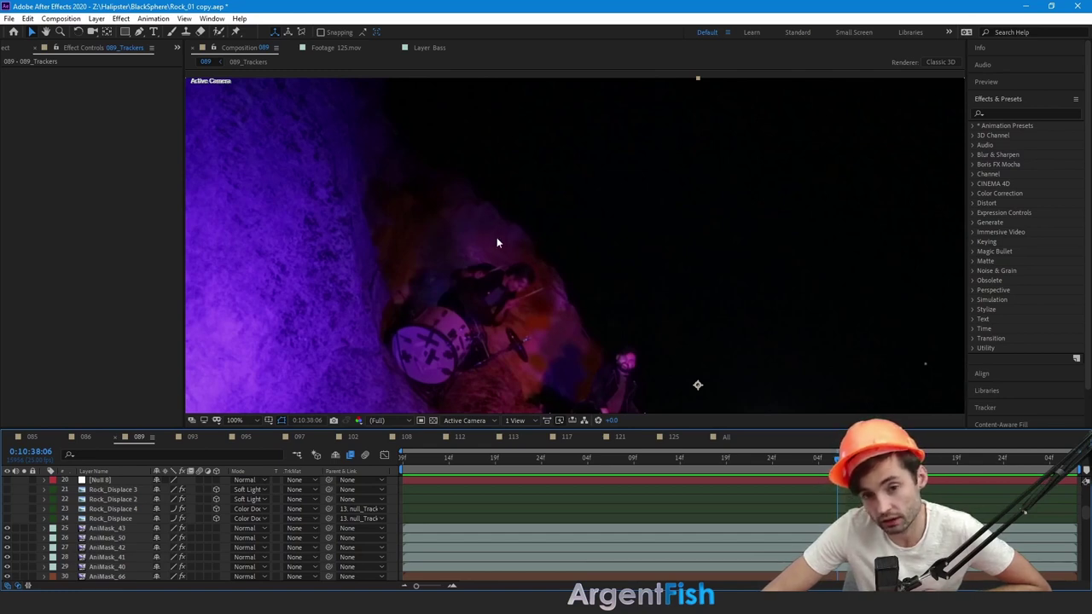
click(548, 351)
drag(813, 459, 707, 459)
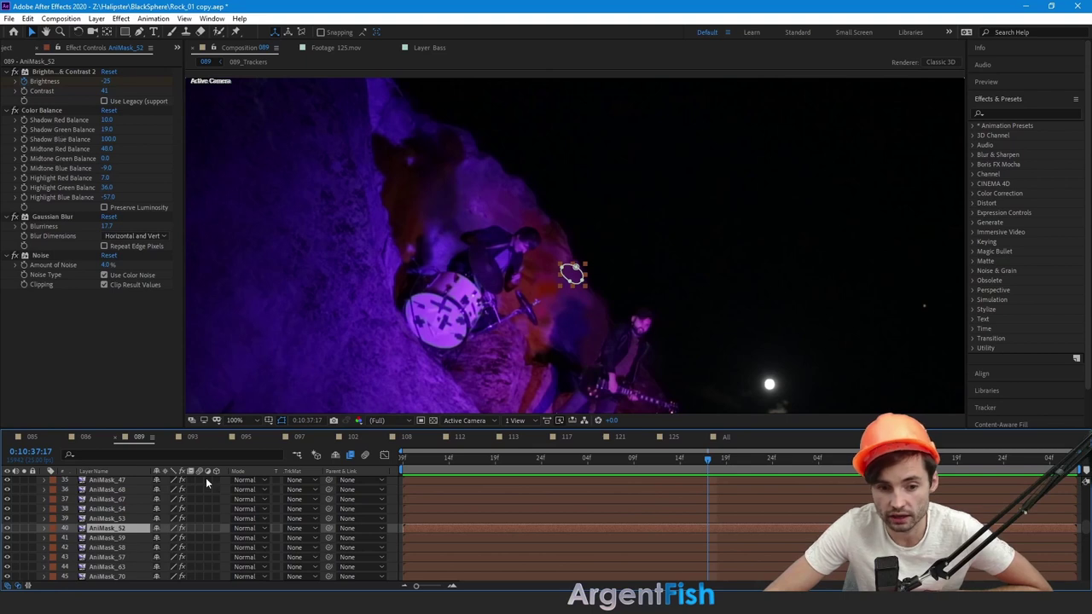
click(95, 499)
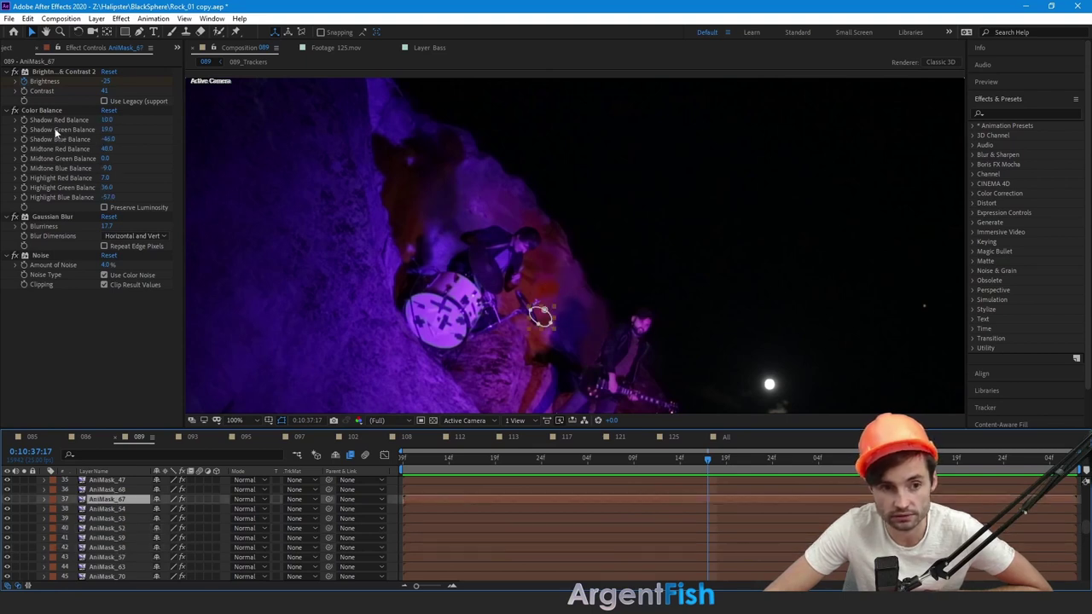
- Play and scrub through the shot's lighting changes to examine how AniMask_67's keyframed brightness follows the light on the rock
drag(708, 460, 653, 447)
click(821, 461)
key(space)
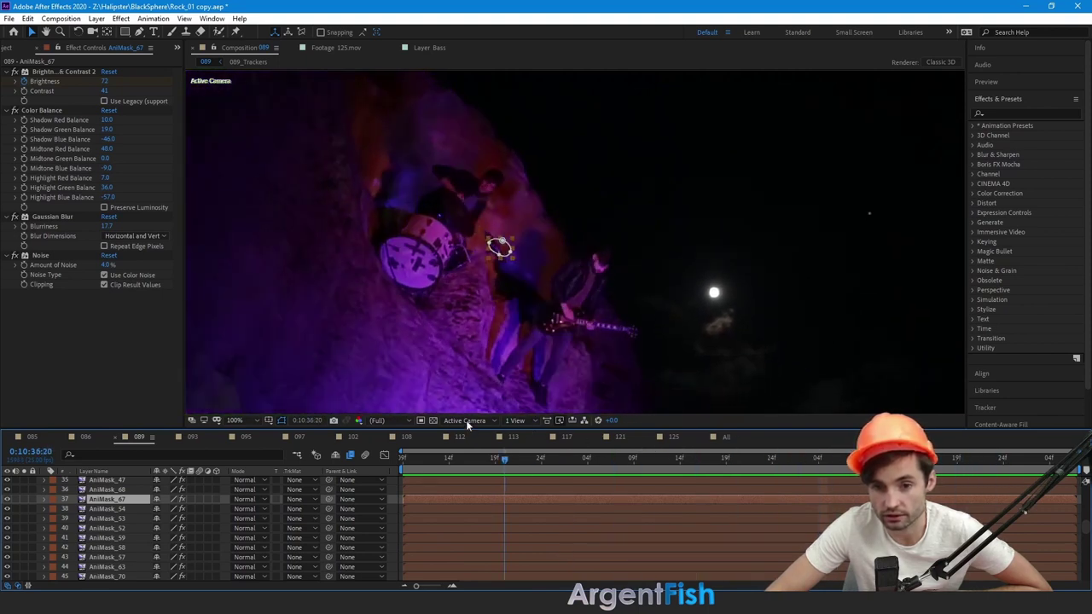
key(space)
click(726, 460)
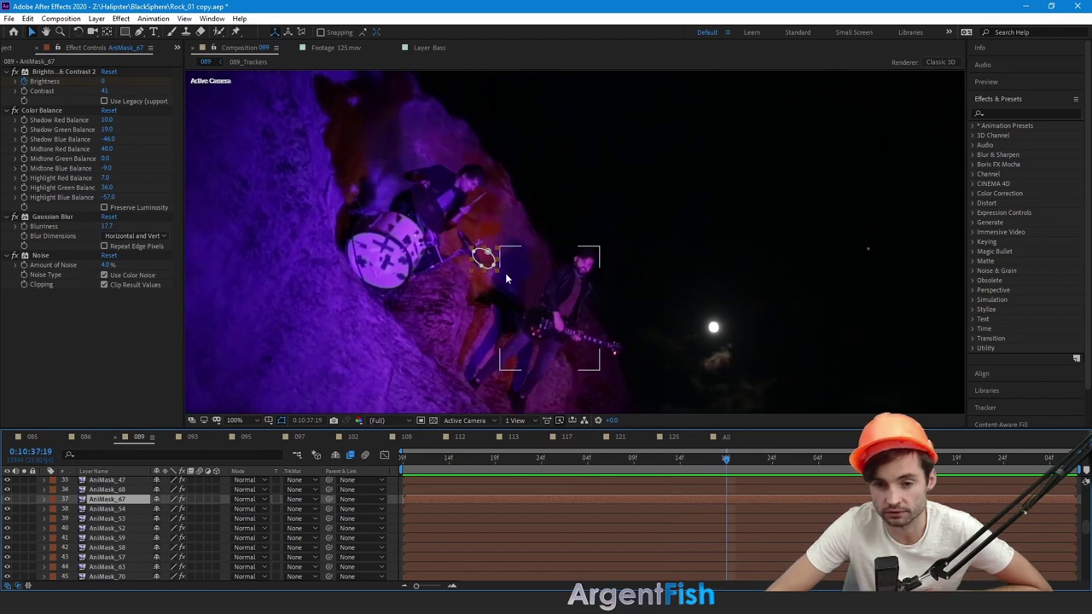
drag(727, 459, 781, 460)
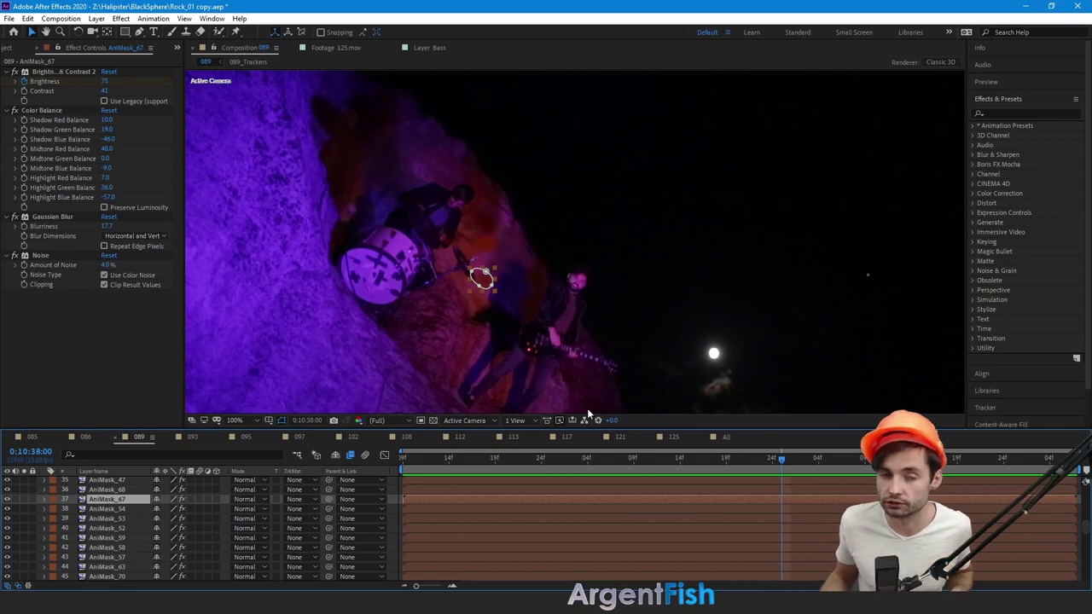
- Hide the original 089.mov footage layer at 0:10:36:12 to compare it with the composited rock
scroll(533, 401, up, 1)
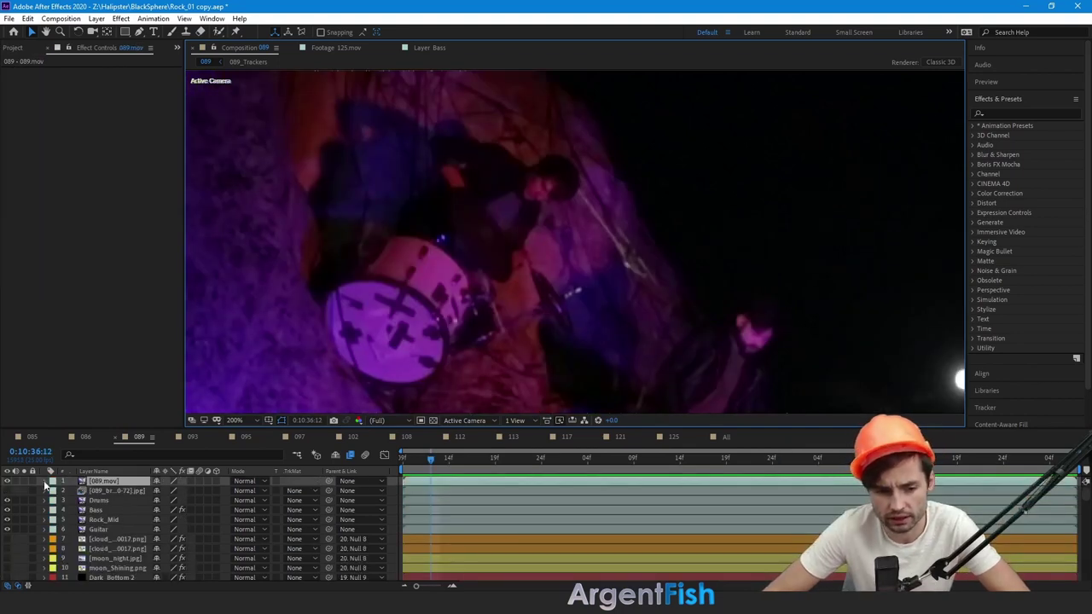
click(8, 486)
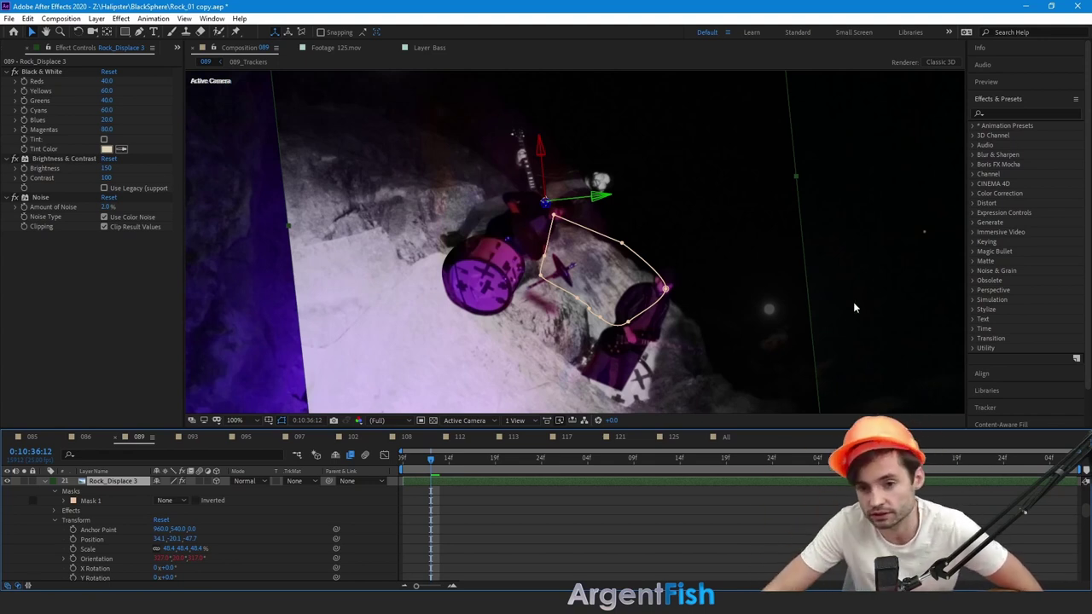
- Toggle the Black & White, Brightness & Contrast and Noise effects on Rock_Displace 3 to compare the texture with and without them
click(12, 73)
click(13, 73)
click(14, 73)
click(15, 160)
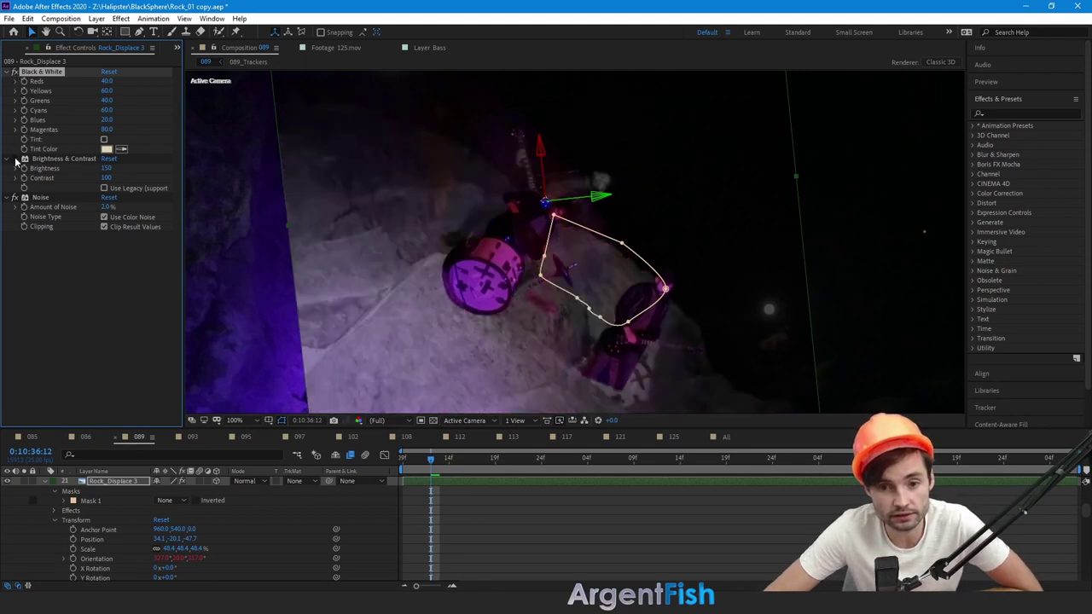
click(14, 72)
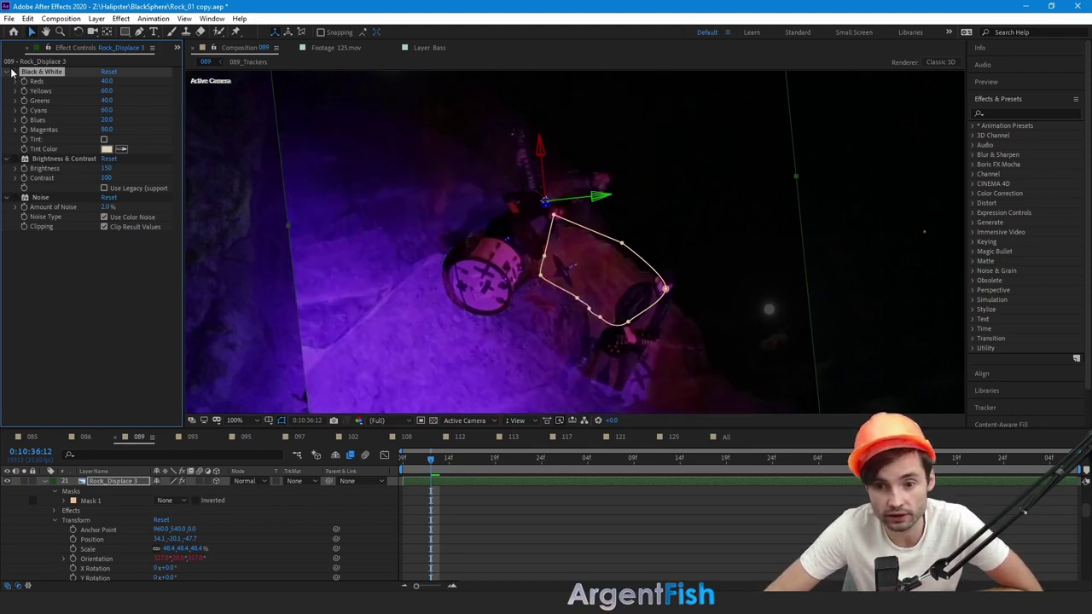
click(14, 72)
- Set Rock_Displace 3's Mask 1 mode to Add and the layer's blending mode to Soft Light
click(171, 500)
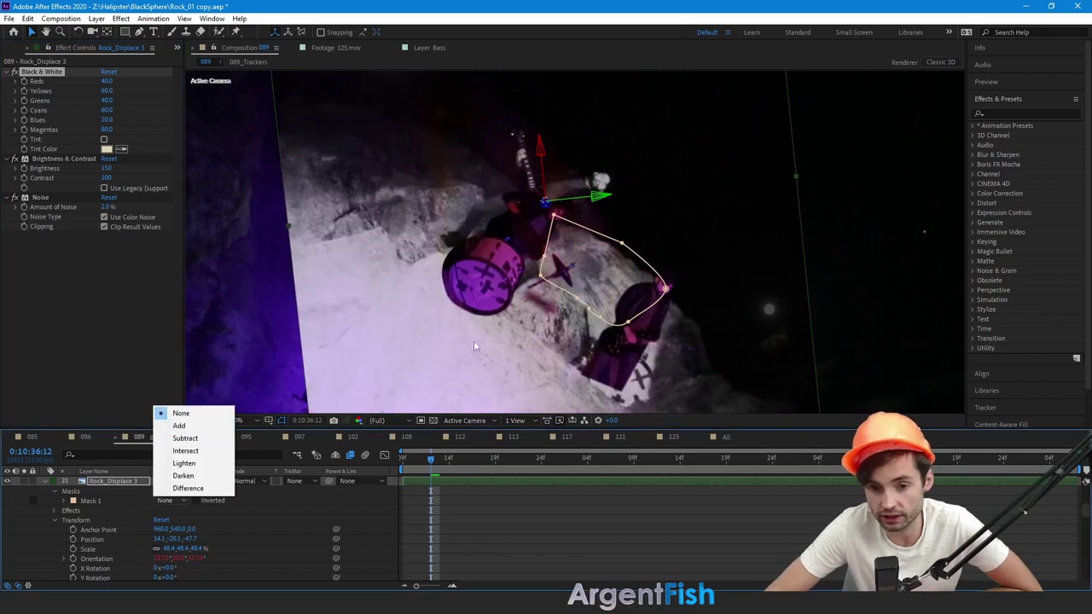
click(179, 425)
click(245, 481)
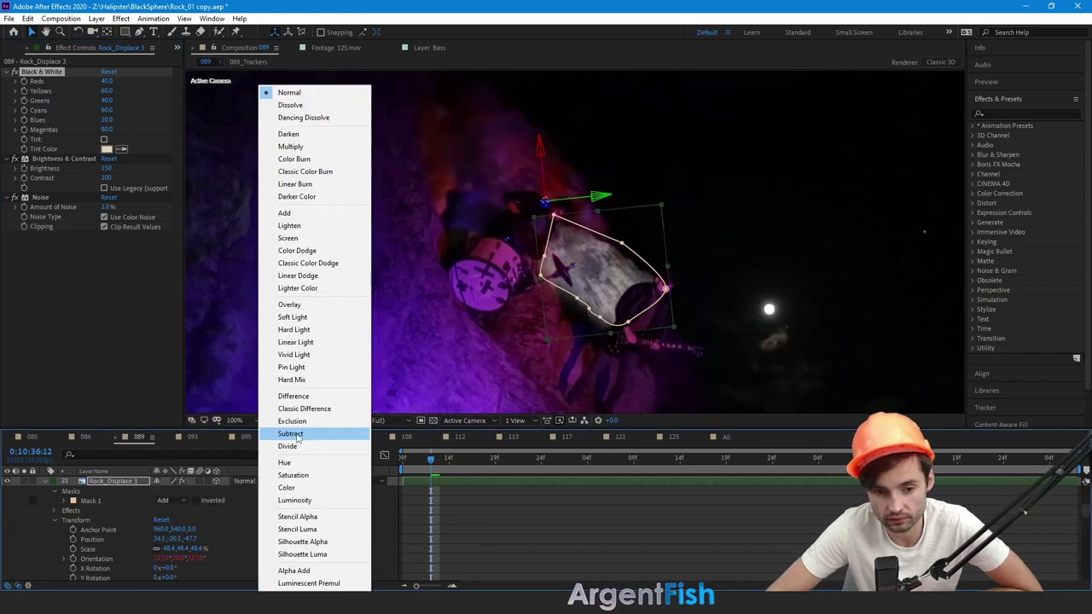
click(312, 317)
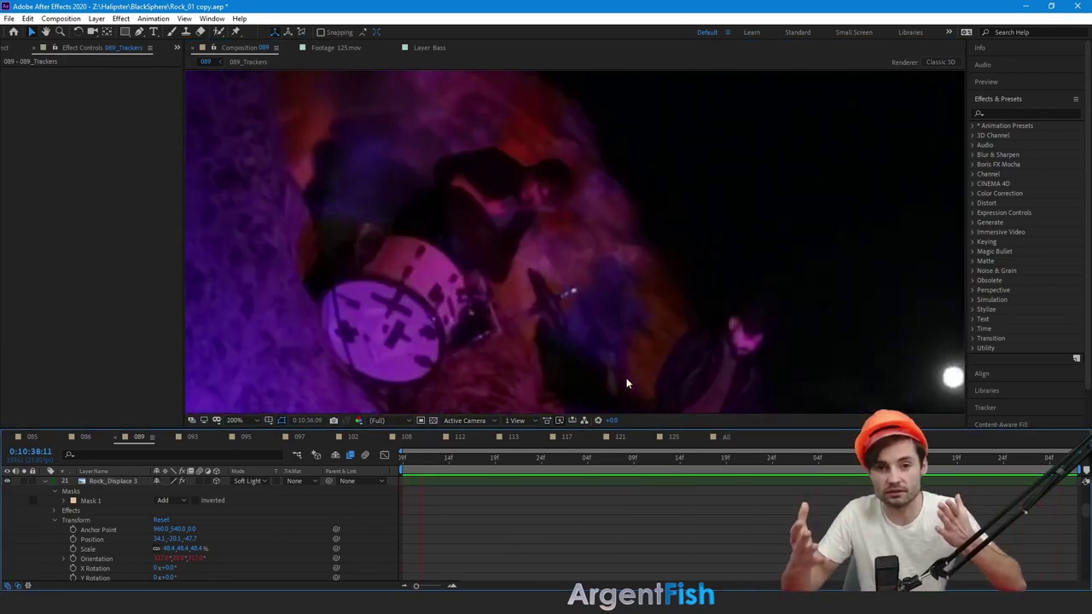
- Examine the rock's textured surface and its upper edge up close while scrubbing through the lighting changes
scroll(579, 270, up, 2)
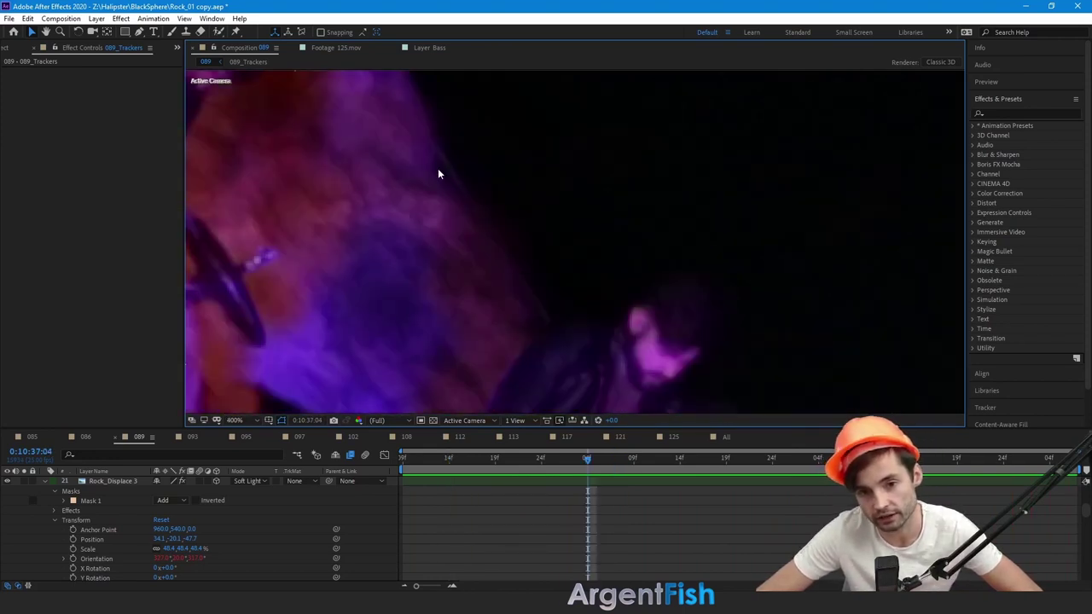
drag(404, 148, 607, 346)
scroll(546, 290, down, 2)
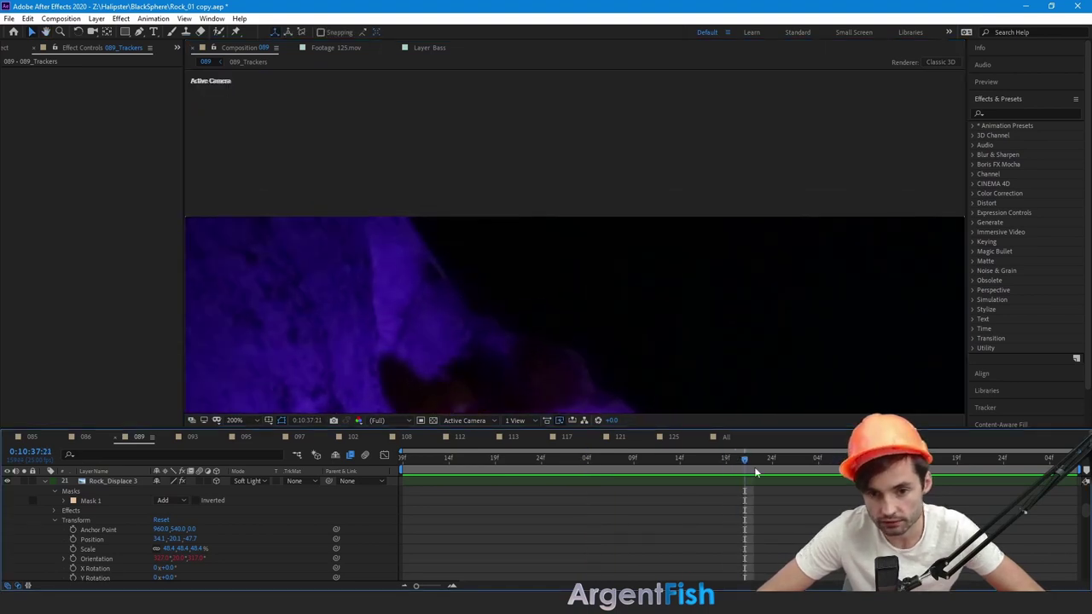
drag(759, 469, 725, 476)
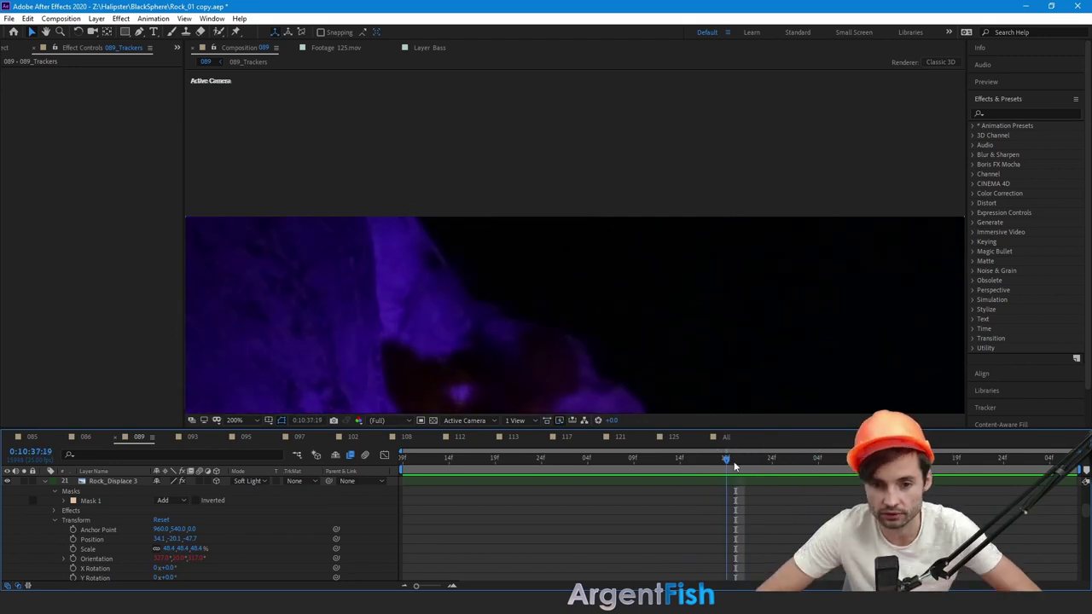
mouse_move(736, 461)
mouse_down()
mouse_move(770, 460)
mouse_move(721, 458)
mouse_up()
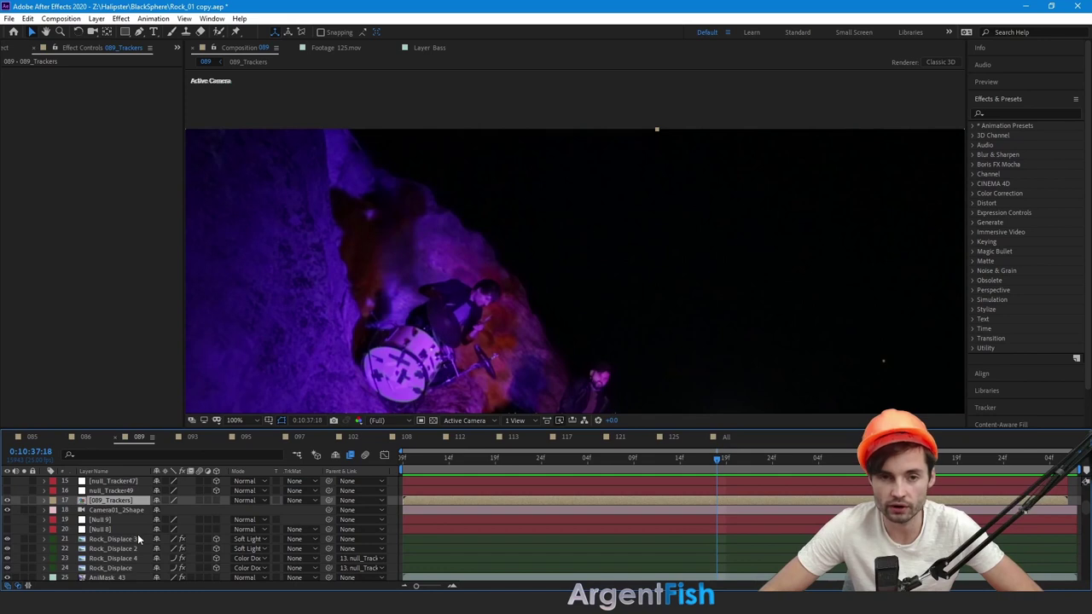
drag(716, 458, 655, 449)
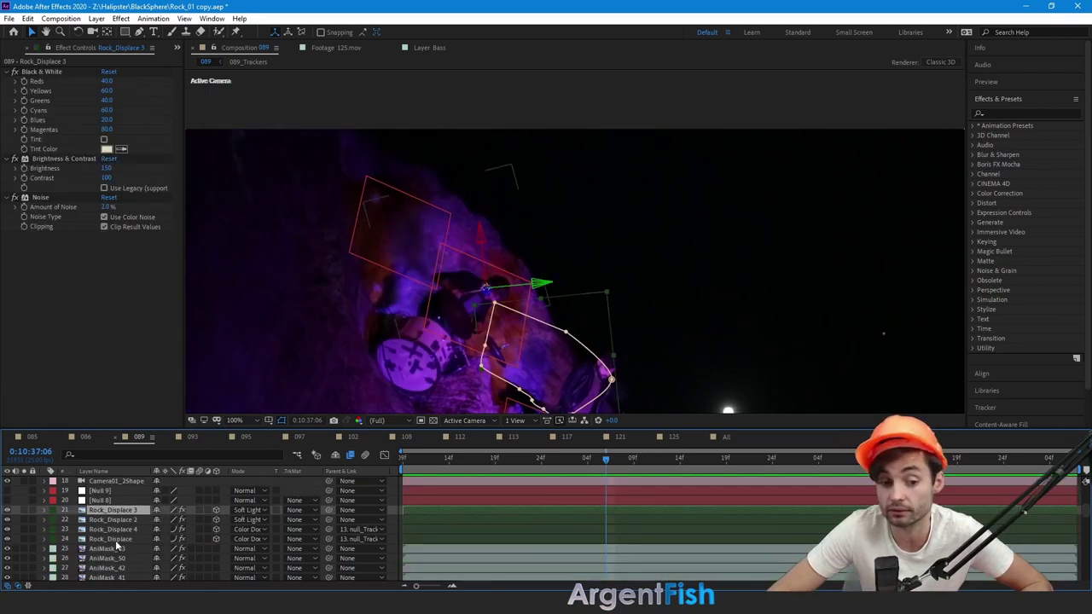
- Select the Rock_Displace, Rock_Displace 2 and Rock_Displace 3 layers to check their mask placement, and play the shot
click(123, 538)
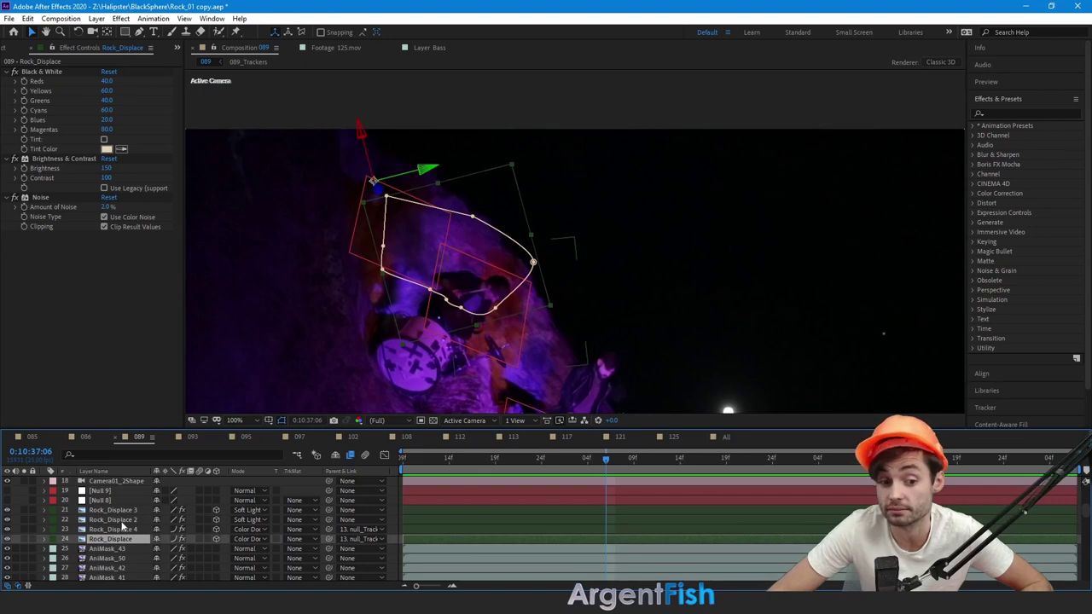
click(122, 518)
click(124, 511)
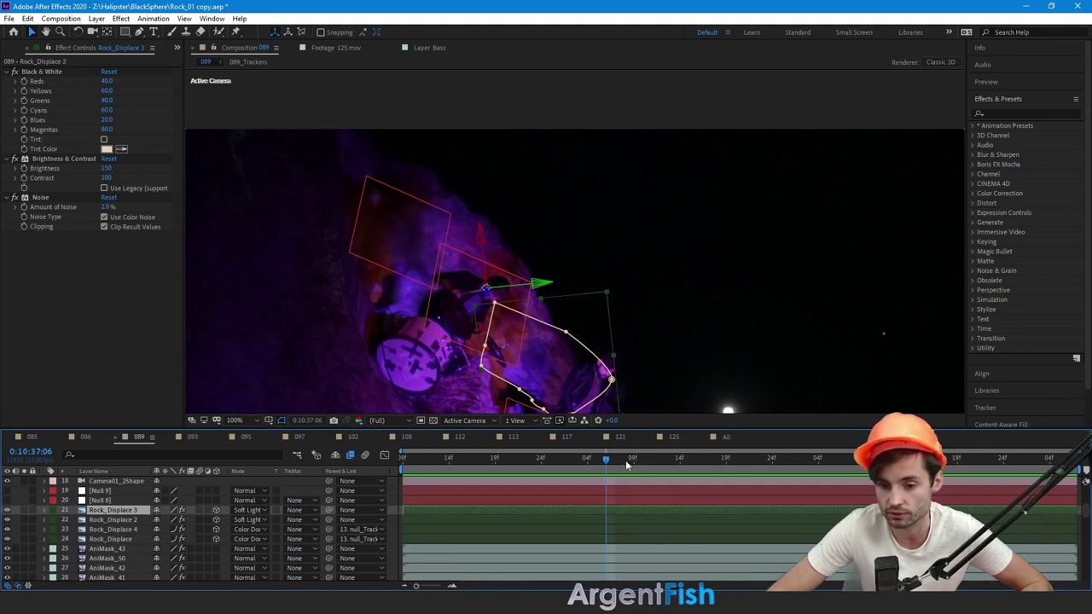
drag(621, 465, 587, 458)
key(space)
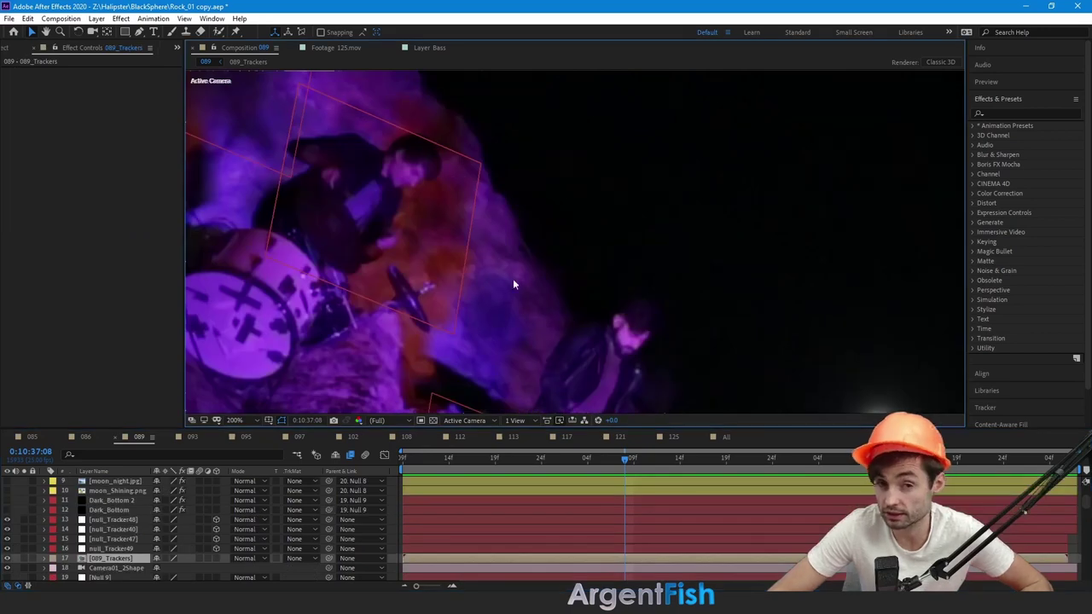
- Turn on the Dark_Bottom 2 and Dark_Bottom layers and check how they cover the dark area along the rock's edge
key(period)
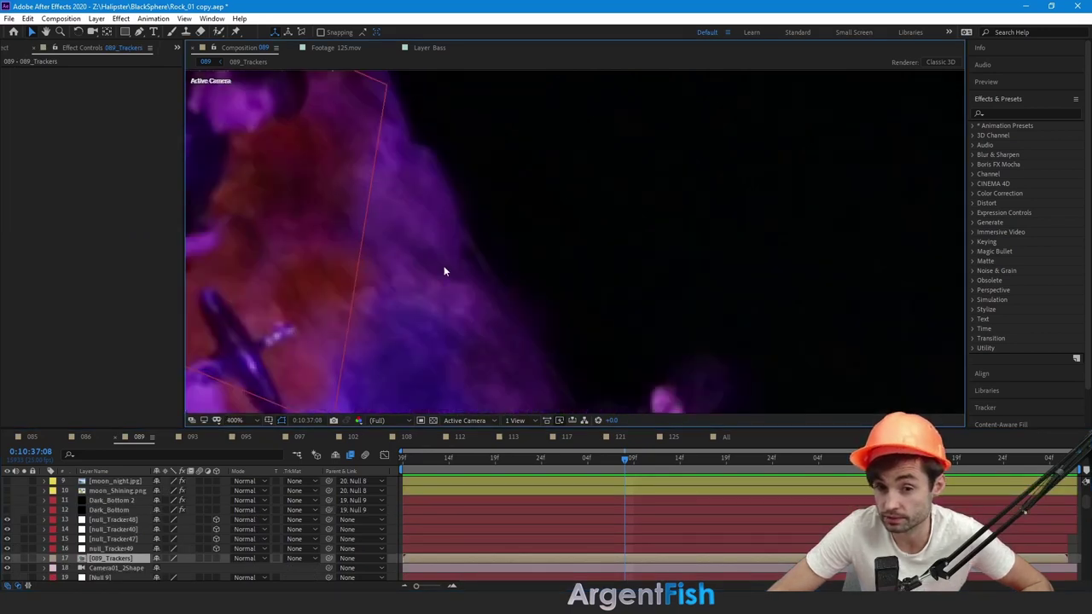
click(120, 503)
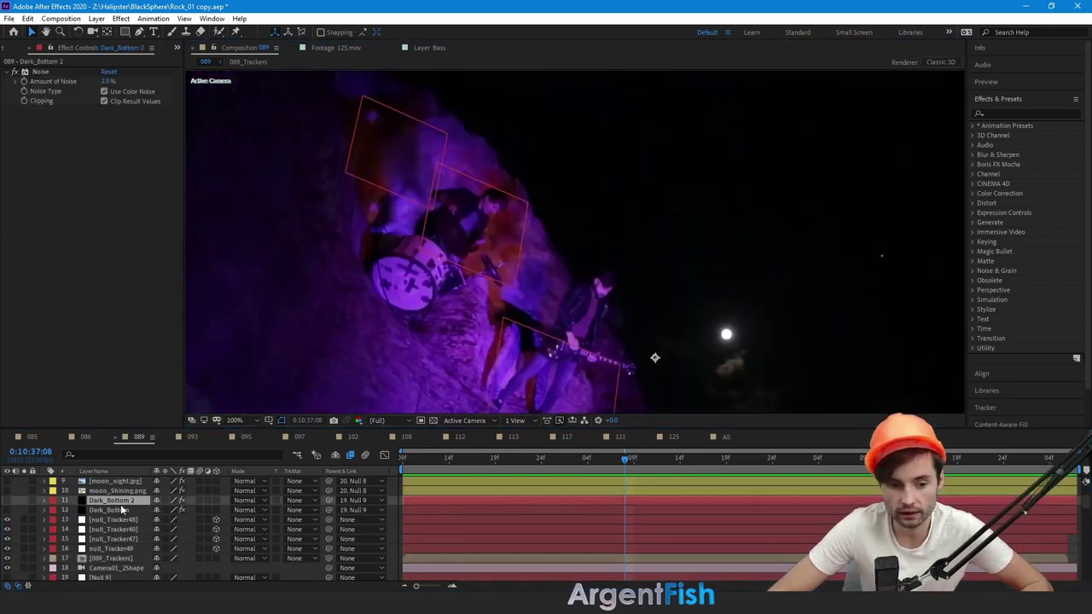
click(115, 511)
click(120, 502)
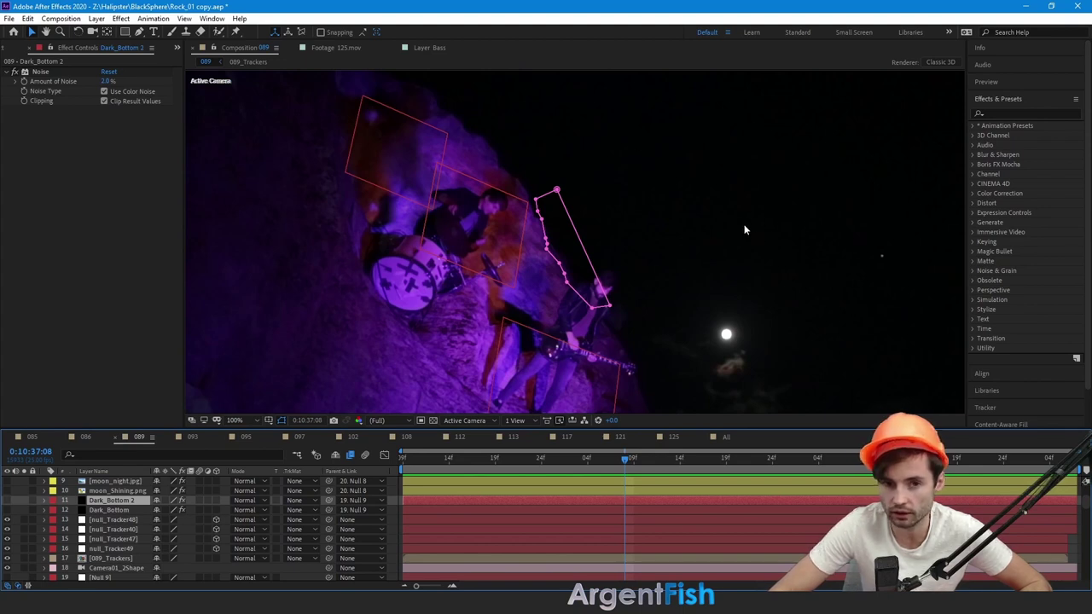
scroll(561, 256, up, 2)
key(ctrl+z)
scroll(468, 331, down, 1)
click(469, 331)
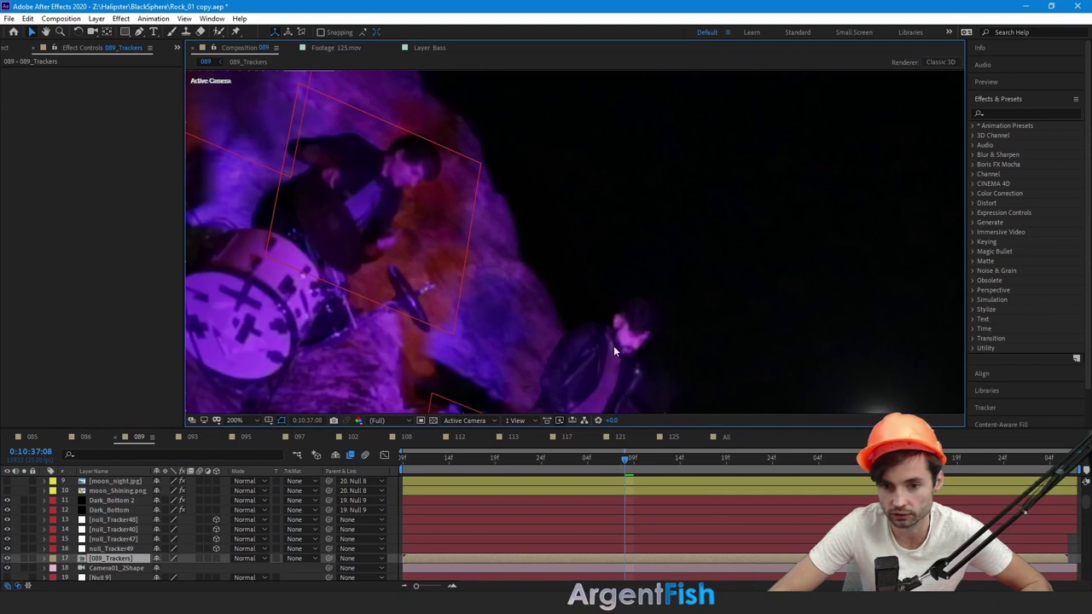
scroll(620, 304, down, 2)
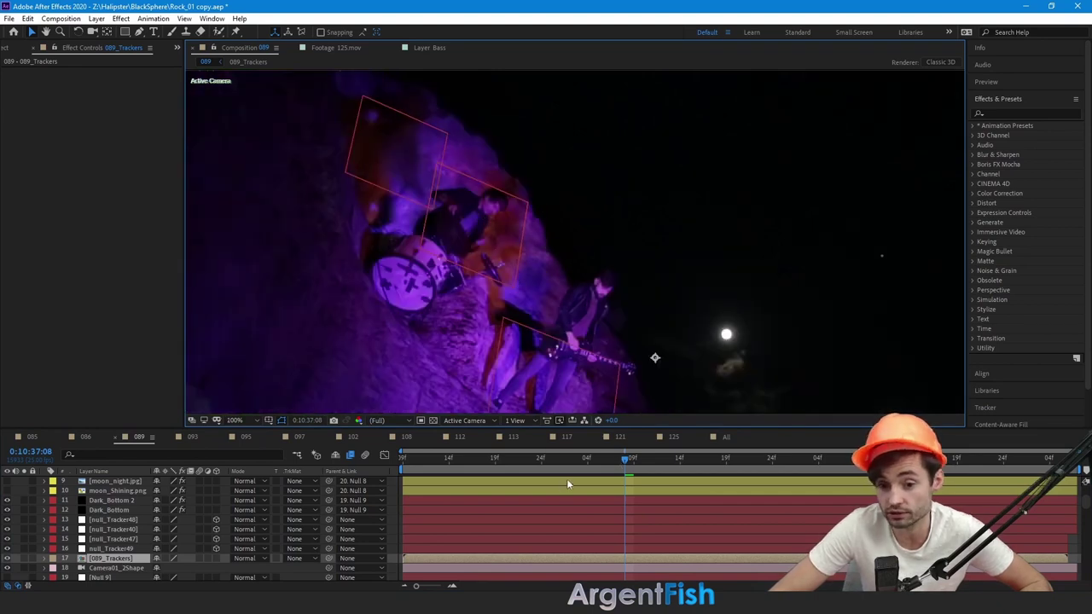
- Select the Guitar layer at 0:10:37:12 and toggle its visibility to compare the guitarist with and without the masked copy
click(539, 458)
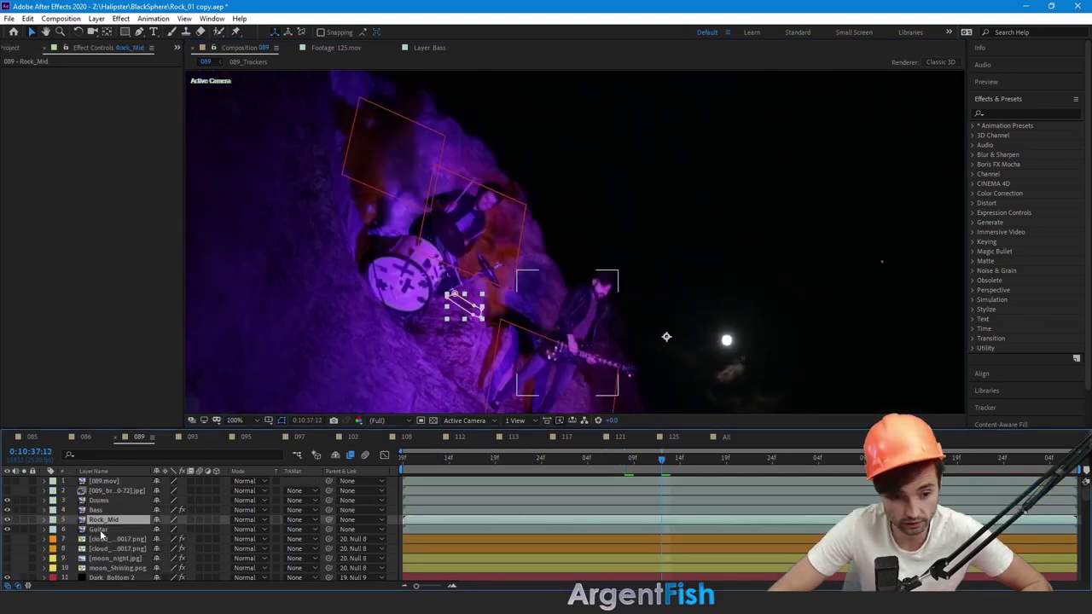
click(99, 529)
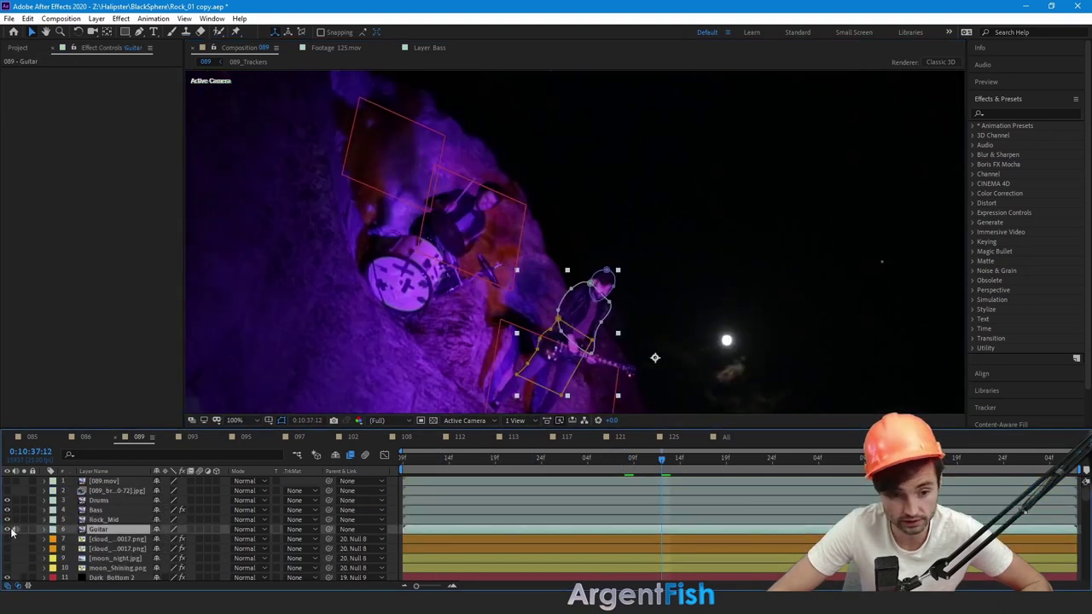
click(10, 533)
click(10, 532)
click(10, 533)
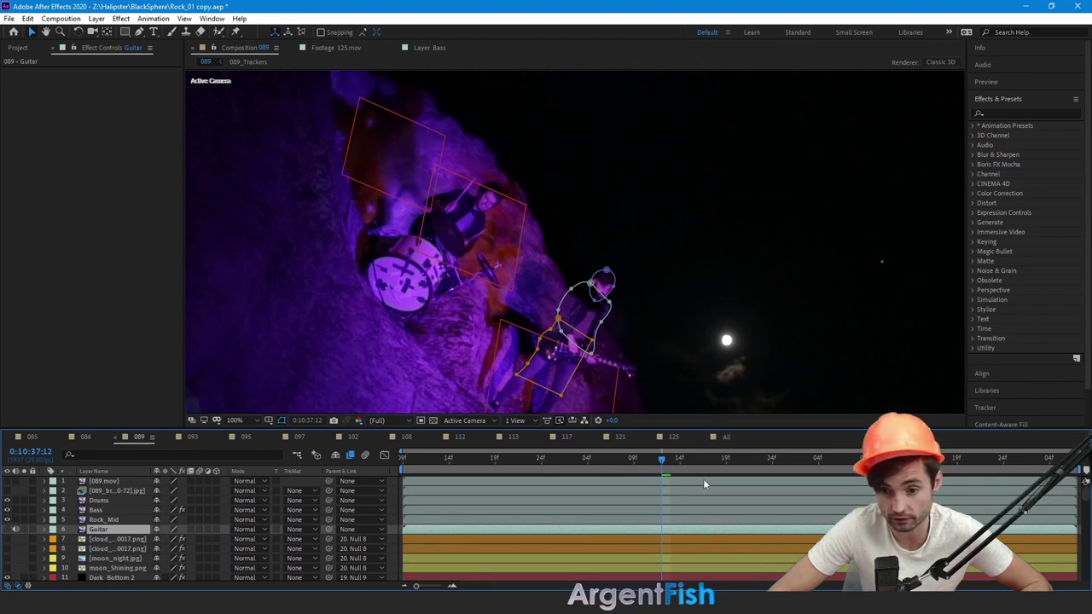
- Examine the guitarist up close around 0:10:37:23 with the Guitar layer hidden, and show the layer again
scroll(588, 267, up, 2)
drag(667, 460, 761, 478)
drag(669, 297, 626, 189)
scroll(624, 299, down, 1)
key(space)
key(space)
mouse_move(758, 461)
mouse_down()
mouse_move(642, 457)
mouse_move(764, 458)
mouse_up()
click(8, 530)
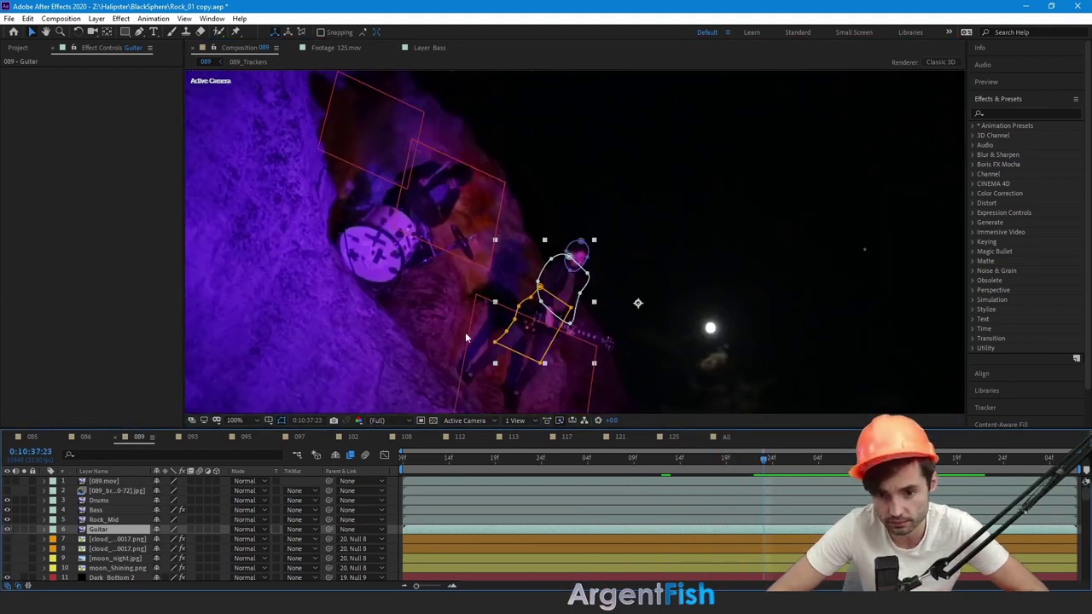
scroll(501, 304, up, 1)
click(714, 234)
scroll(488, 281, down, 2)
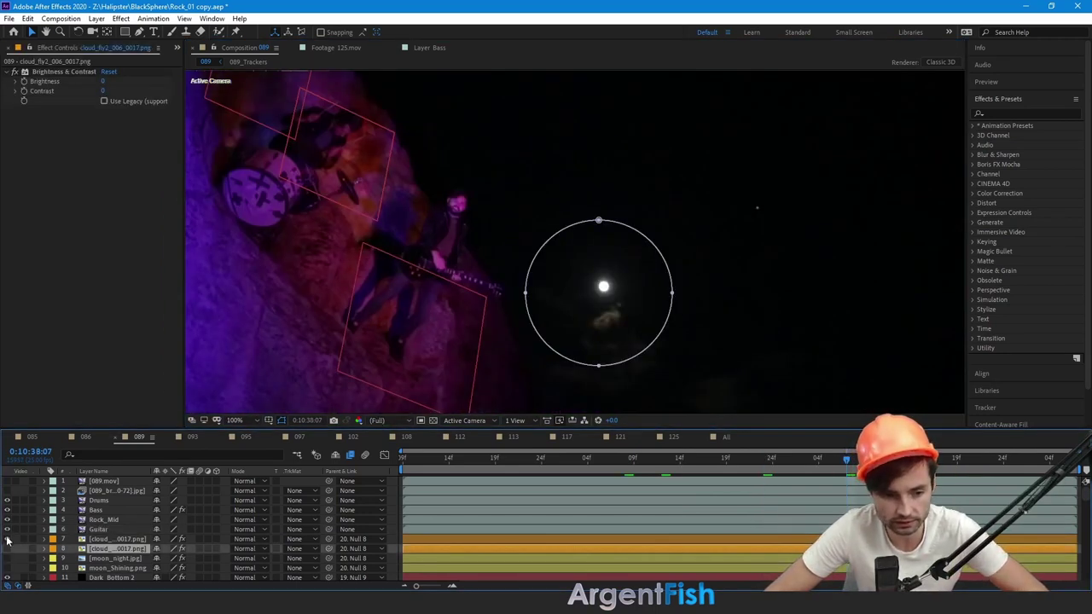
- Make the two cloud layers and the moon layers visible, toggling moon_night.jpg to compare the sky with and without the replacement moon
drag(7, 541, 7, 563)
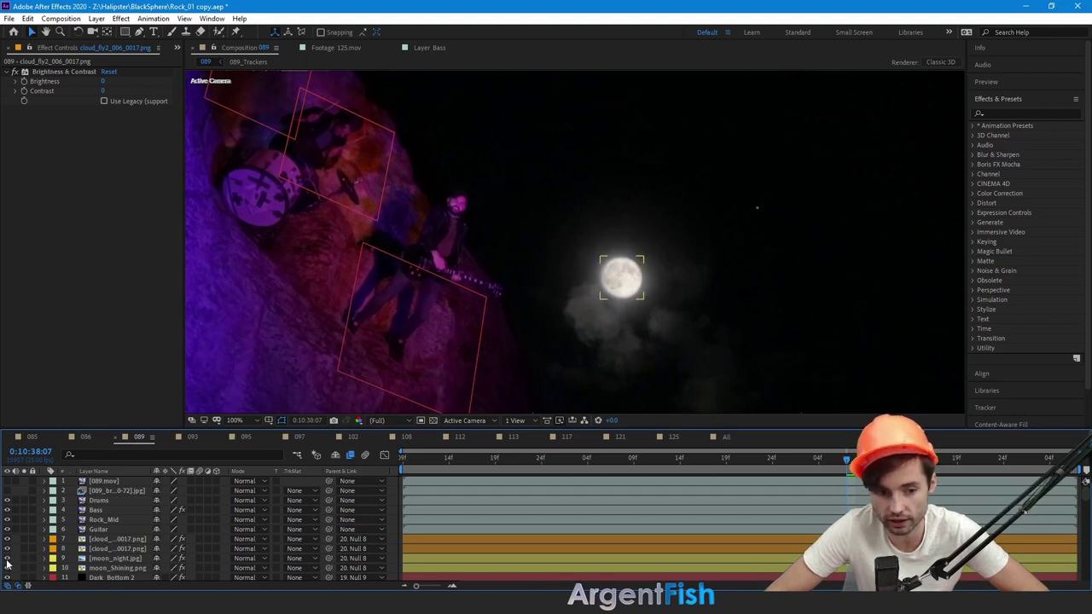
click(7, 560)
click(6, 560)
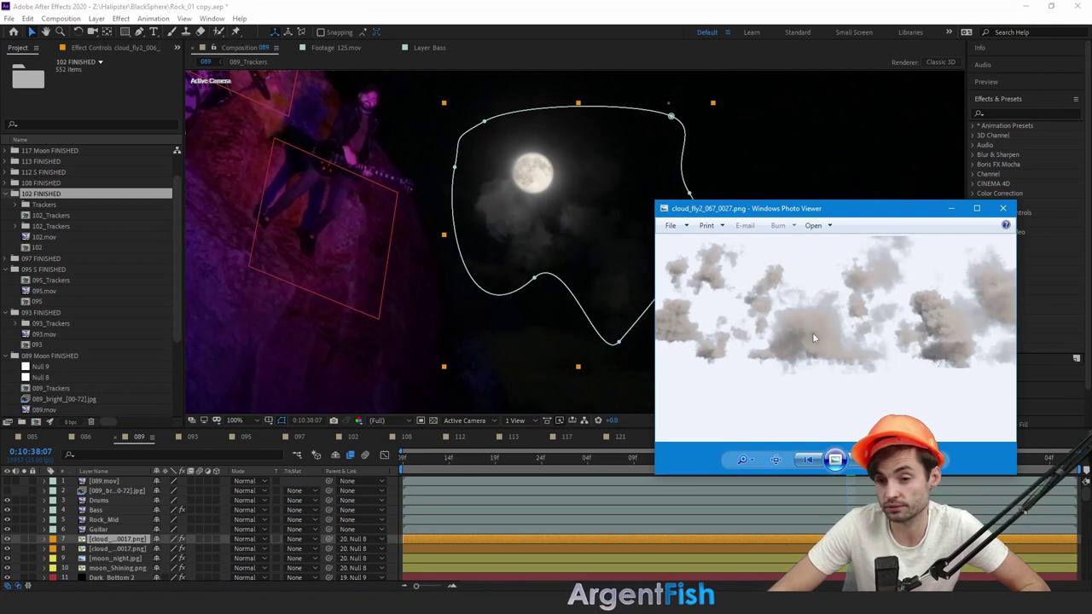
- Examine the source cloud image cloud_fly2_067_0027.png closely in Windows Photo Viewer and close it
drag(859, 213, 854, 249)
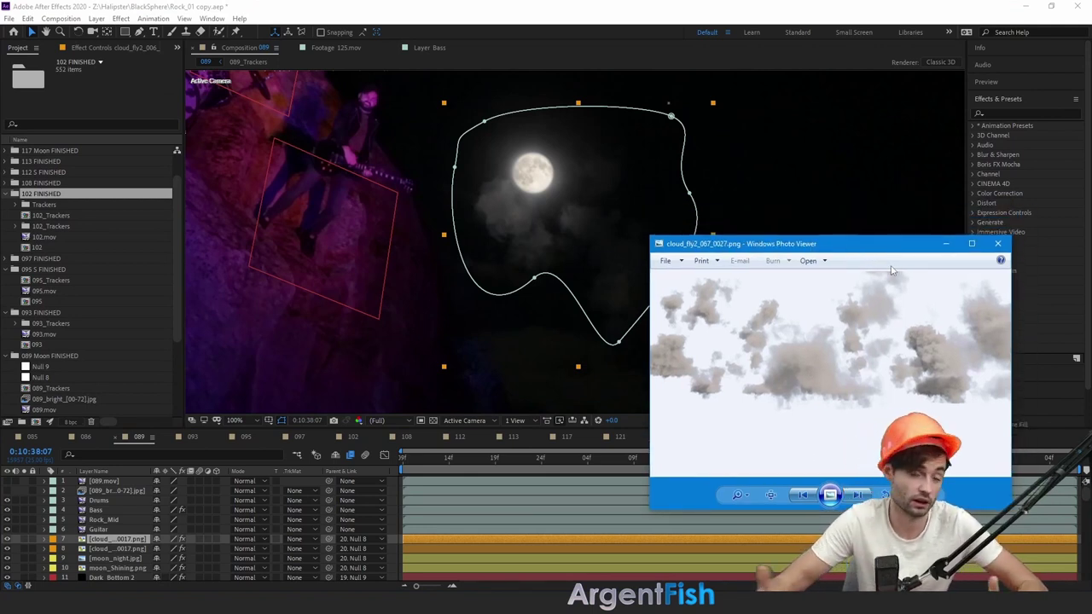
scroll(805, 363, up, 6)
scroll(842, 390, down, 4)
scroll(843, 391, up, 2)
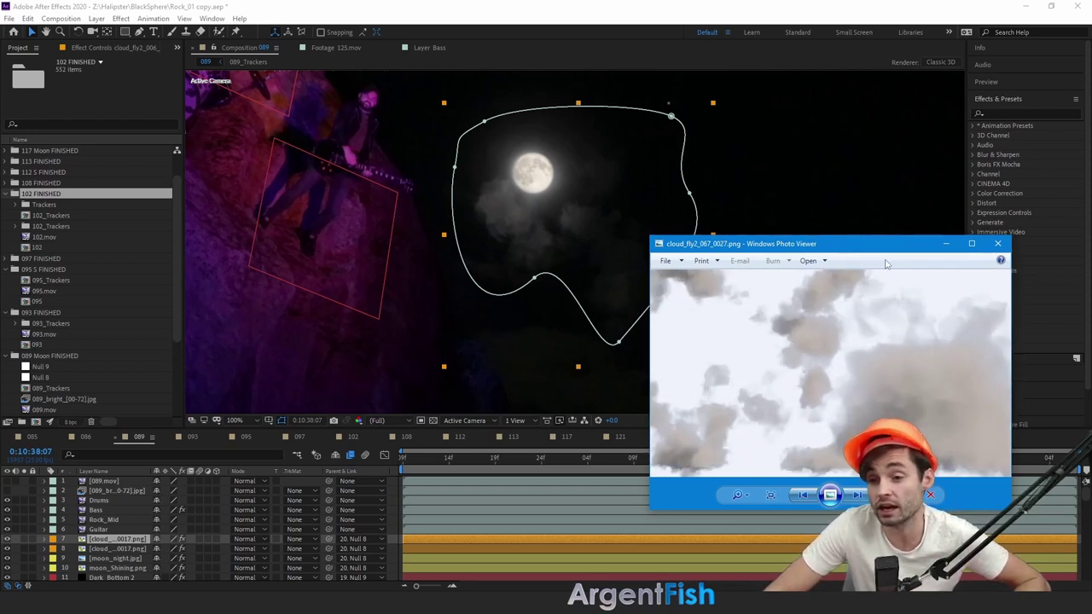
drag(885, 256, 834, 339)
scroll(820, 307, down, 4)
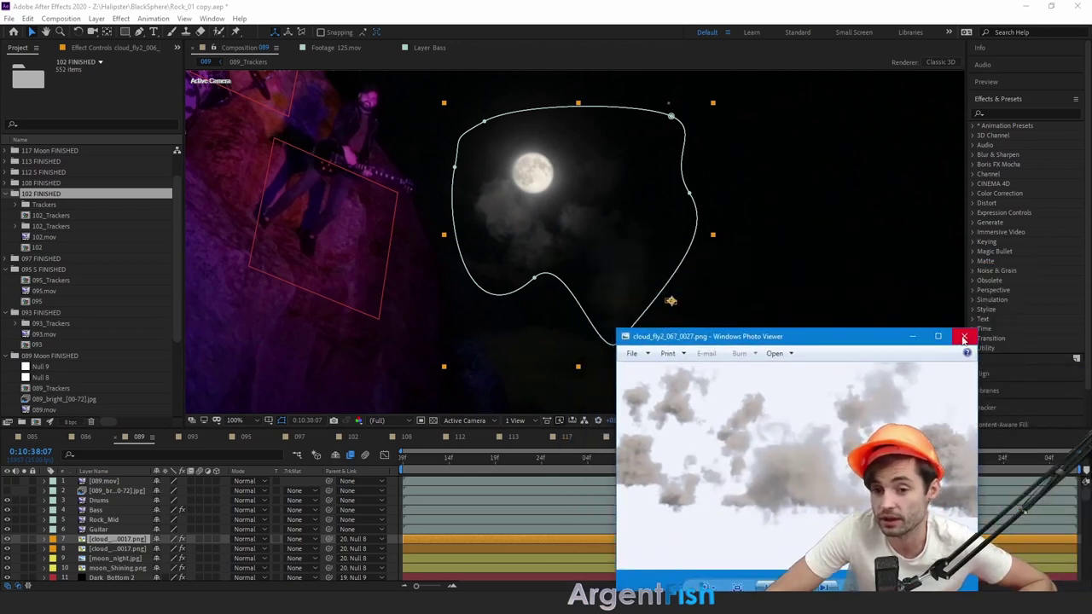
click(964, 339)
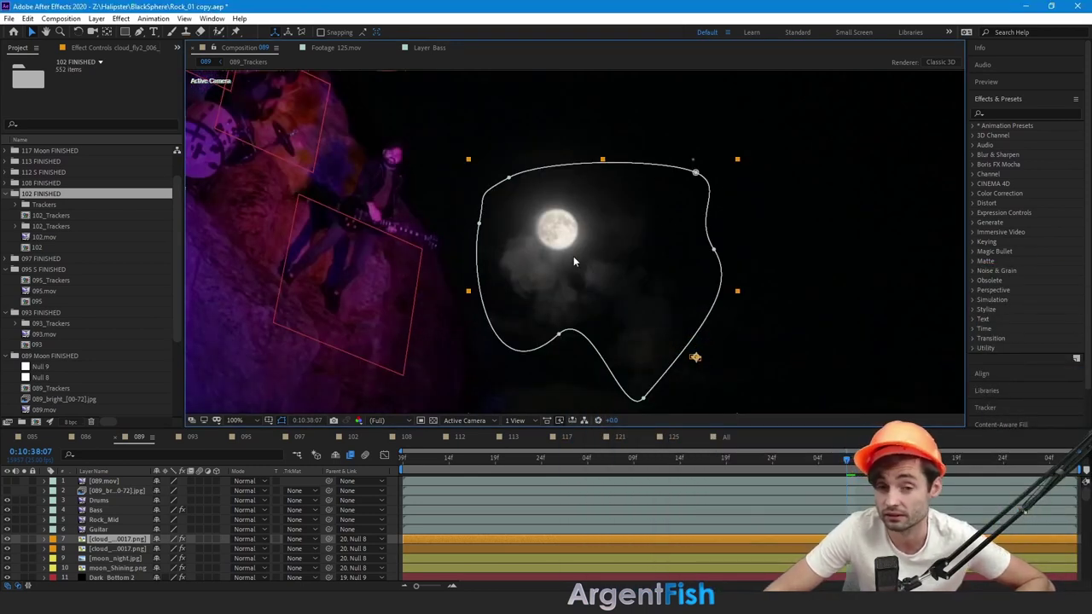
- Show the effect settings of the two cloud layers, moon_night.jpg and moon_Shining.png one after another, with the moon enlarged
click(119, 549)
key(F3)
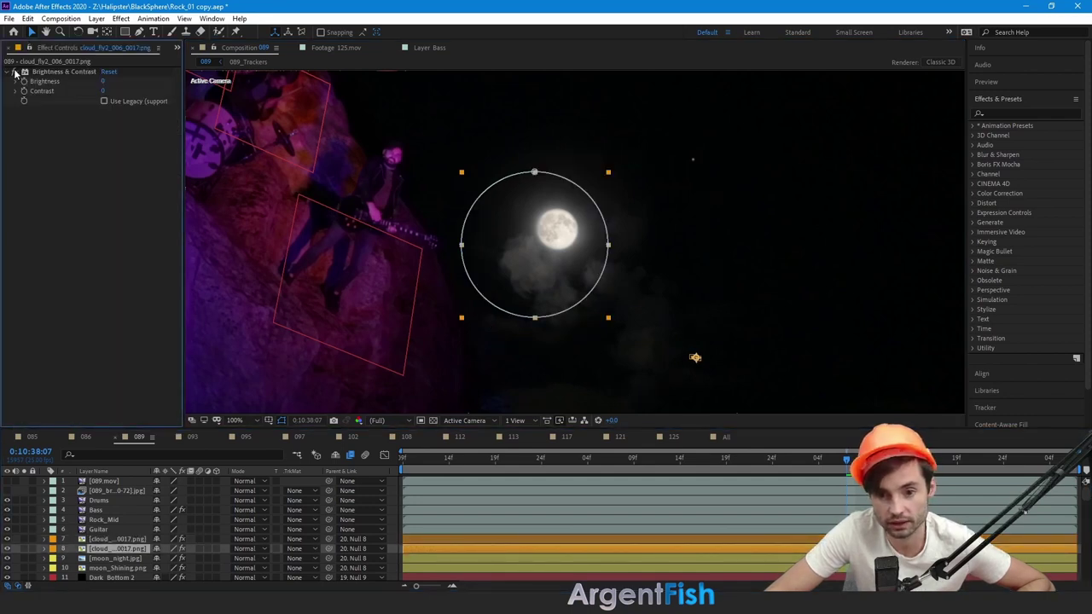
key(period)
click(119, 539)
click(128, 550)
click(130, 559)
click(128, 568)
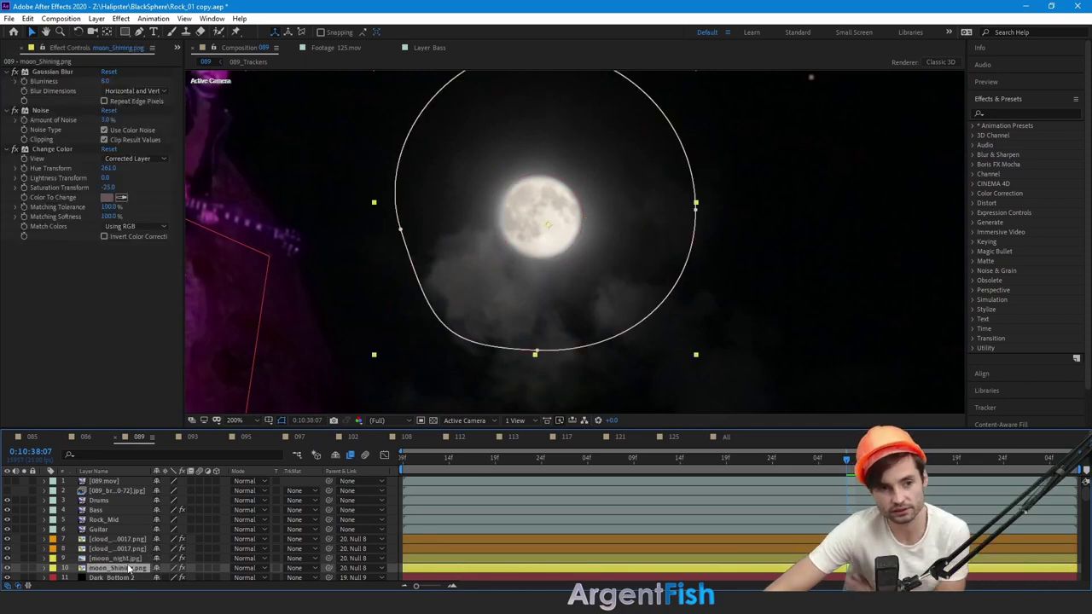
- Inspect moon_Shining.png against the musicians on the rock, highlighting the Noise effect in its effect settings
scroll(341, 210, down, 1)
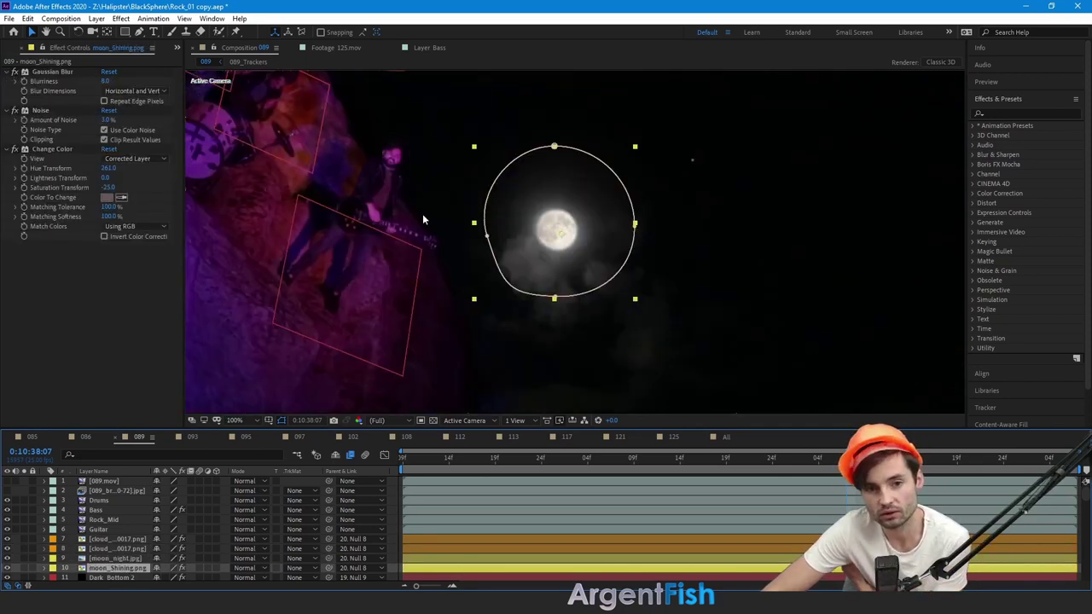
drag(329, 205, 468, 296)
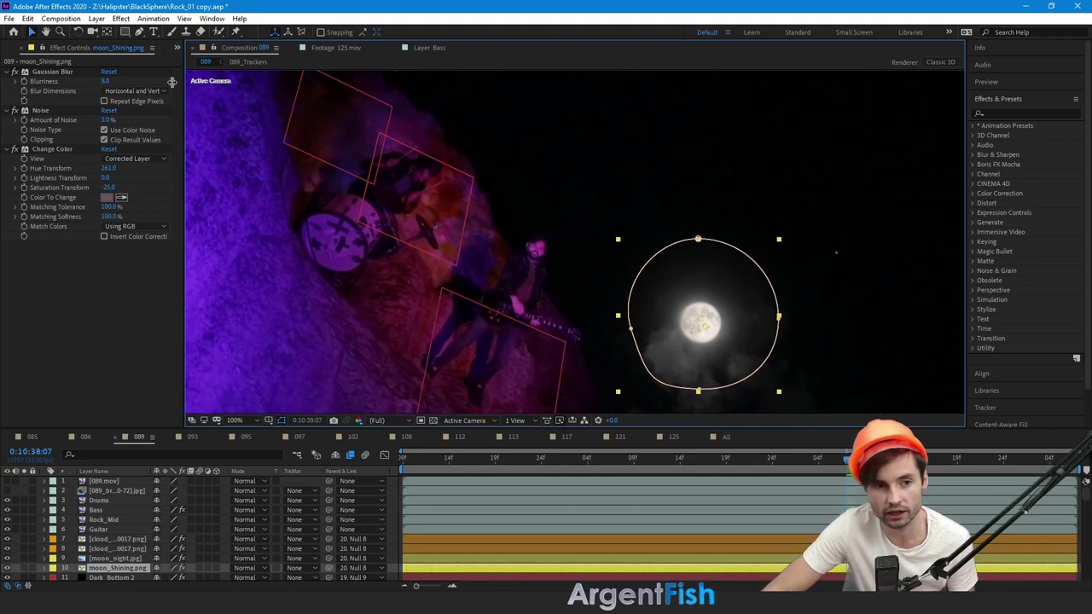
click(40, 110)
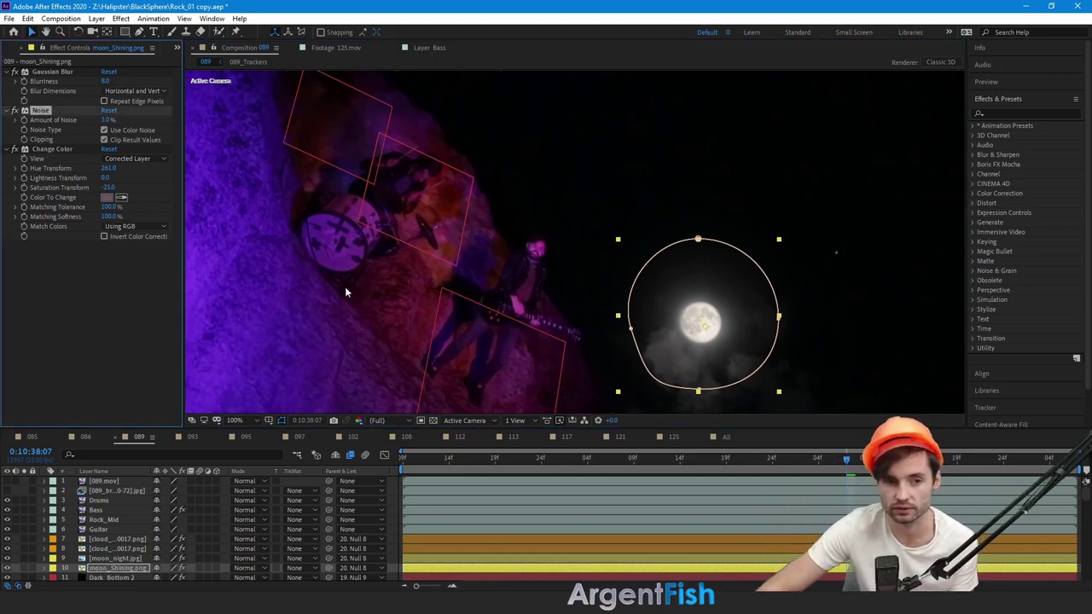
click(119, 291)
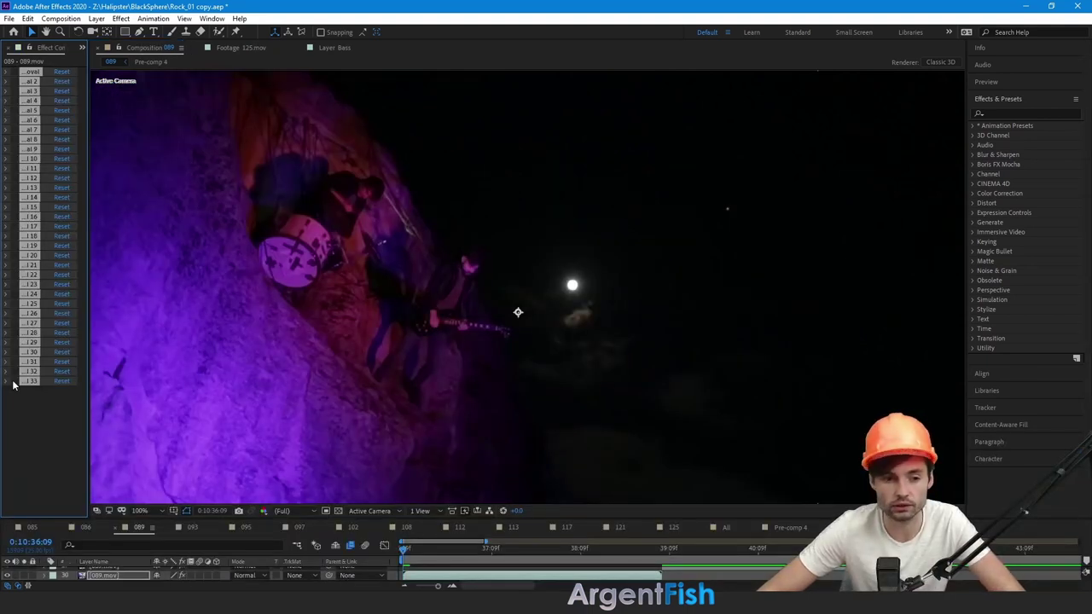
- Enable all the selected effects on 089.mov and scrub from 0:10:36:09 through 0:10:39:08 past the clip's end
click(14, 324)
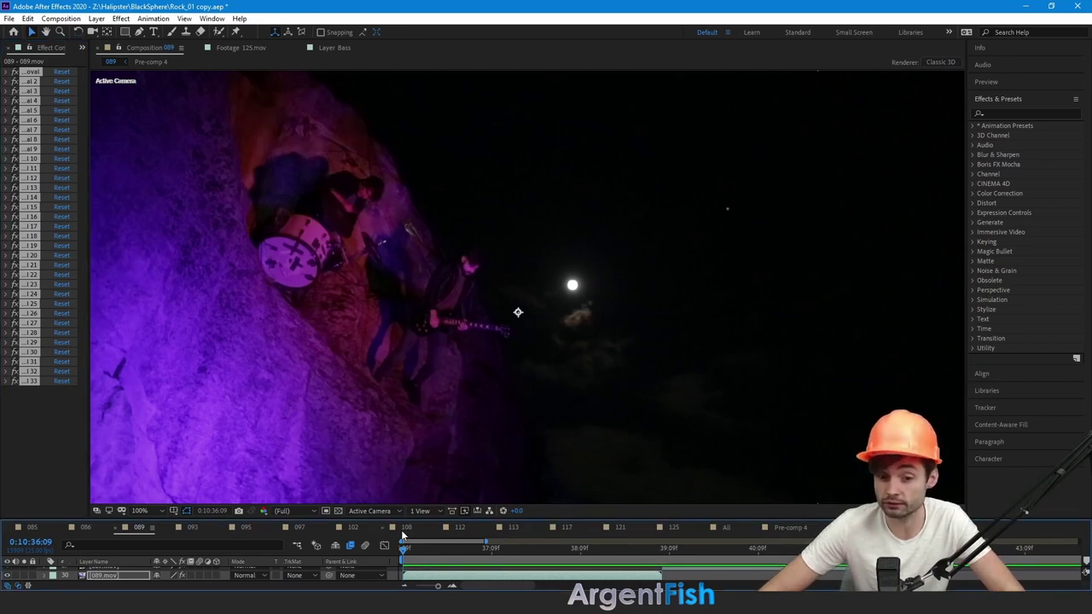
drag(404, 553, 665, 556)
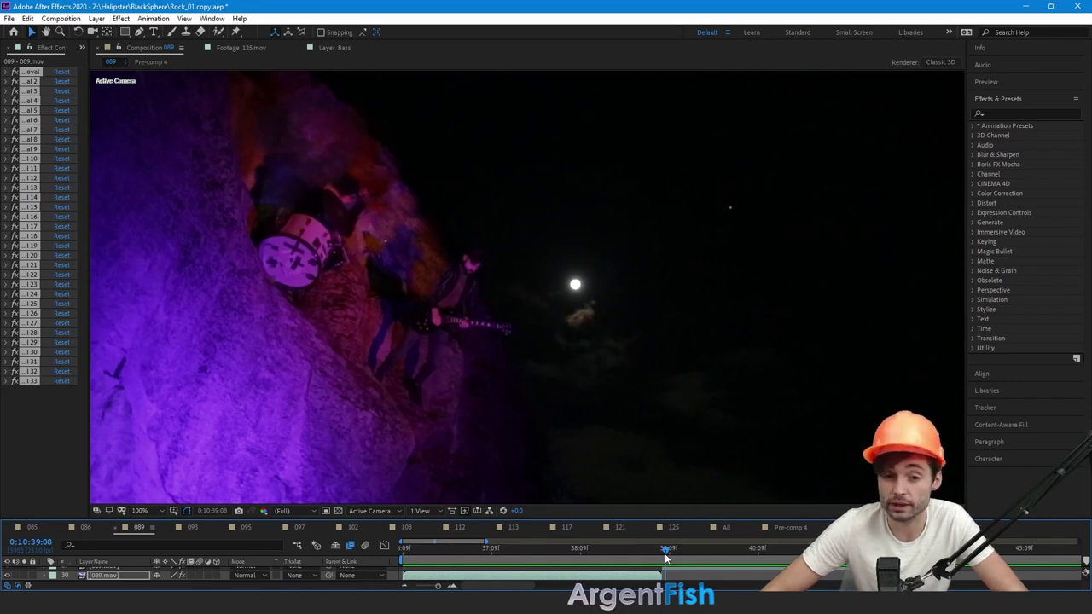
drag(664, 553, 760, 554)
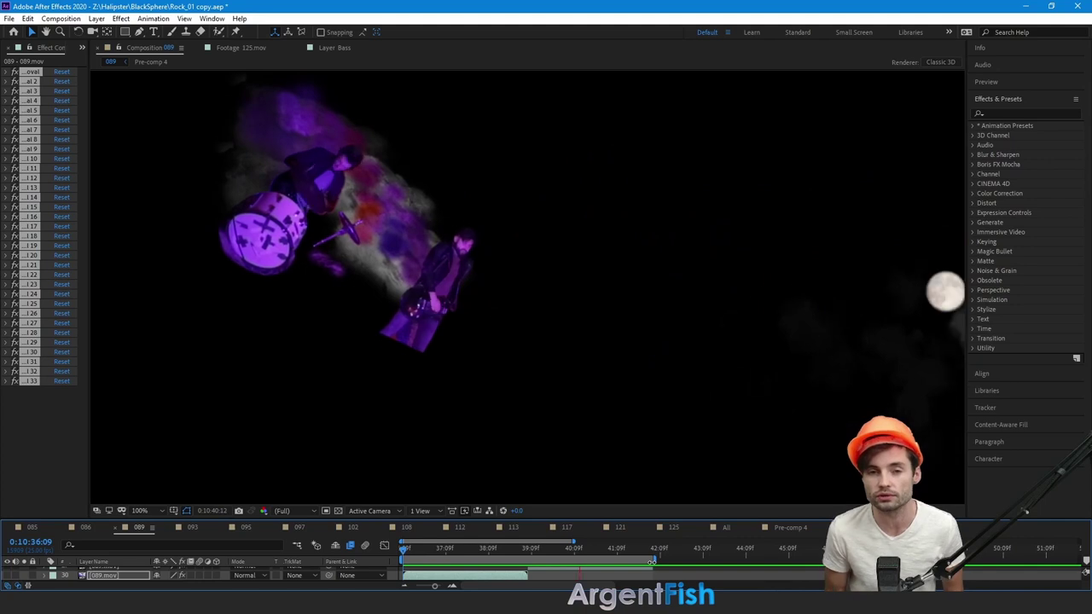